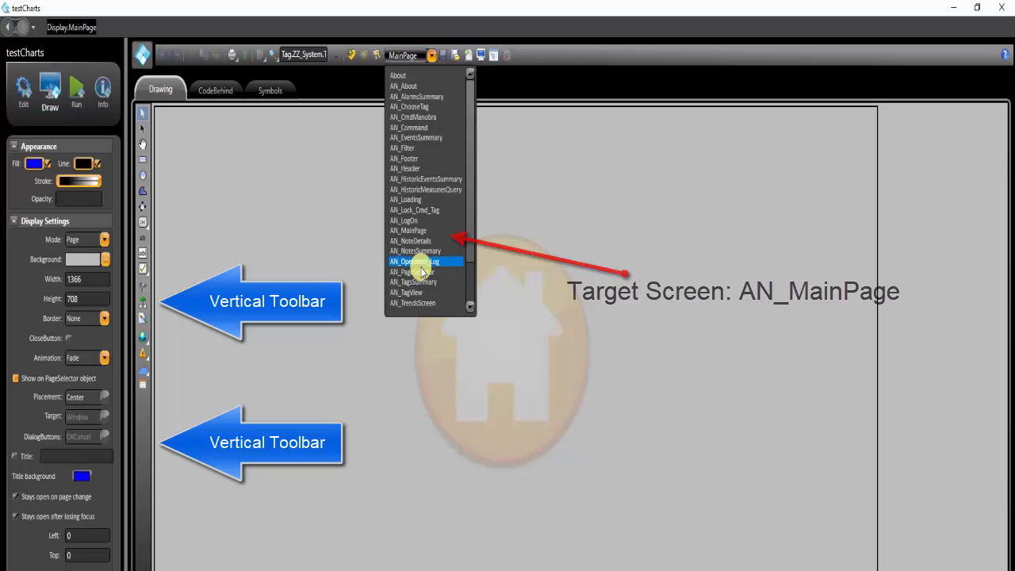
Open the AN_MainPage display and insert a PieChart component about 149 wide by 150 high in its right half
click(412, 230)
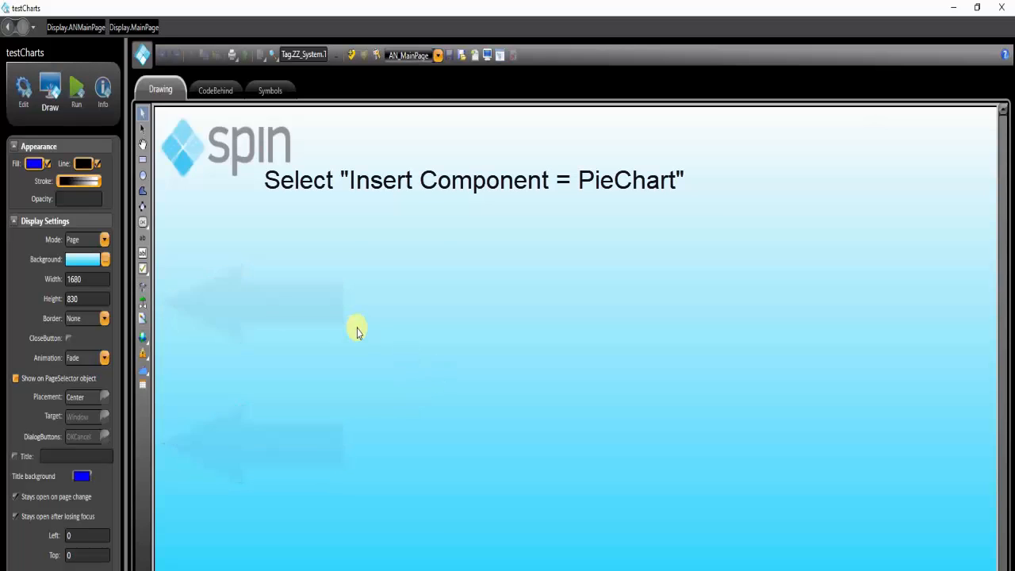
click(149, 337)
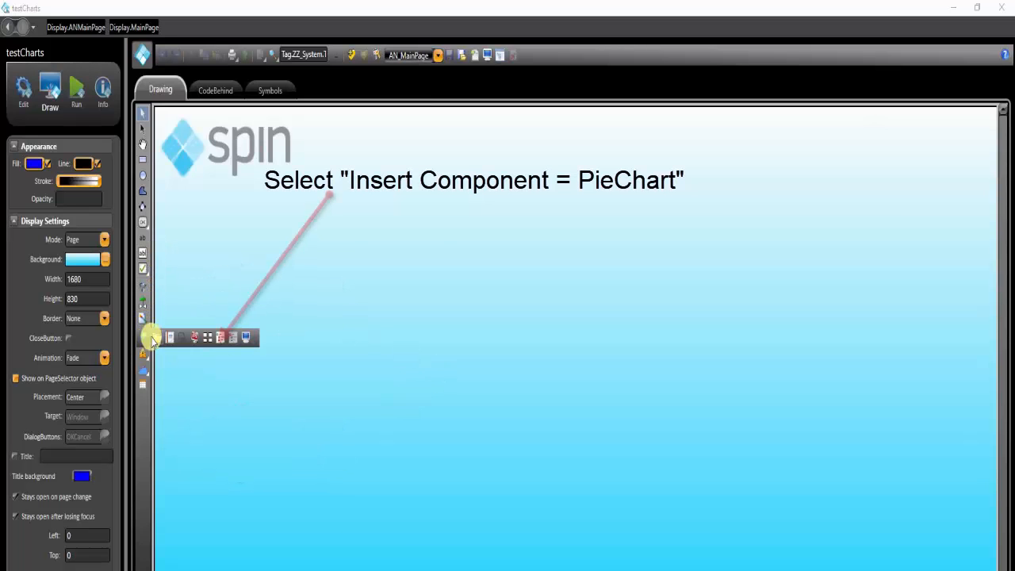
click(157, 339)
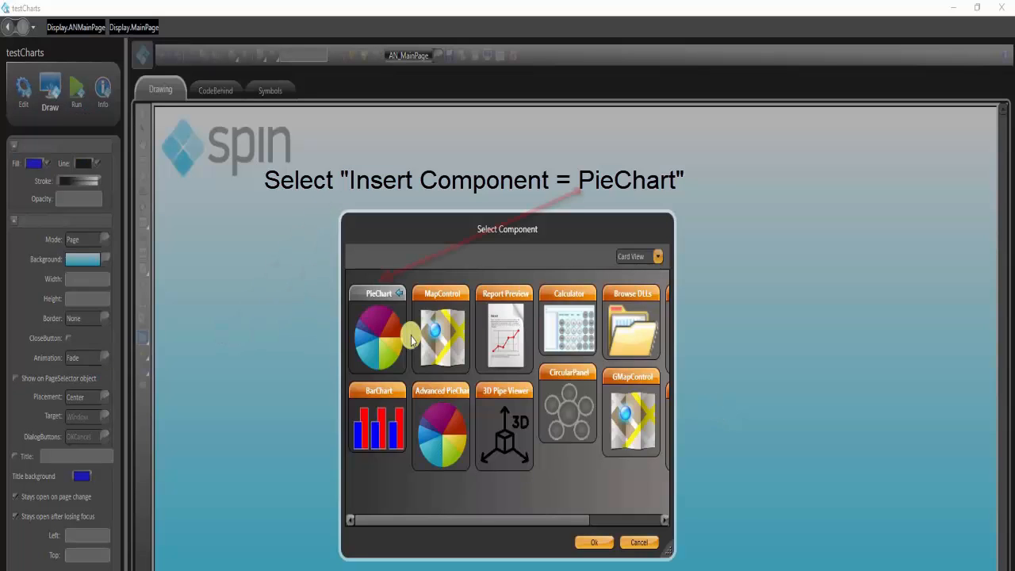
click(367, 331)
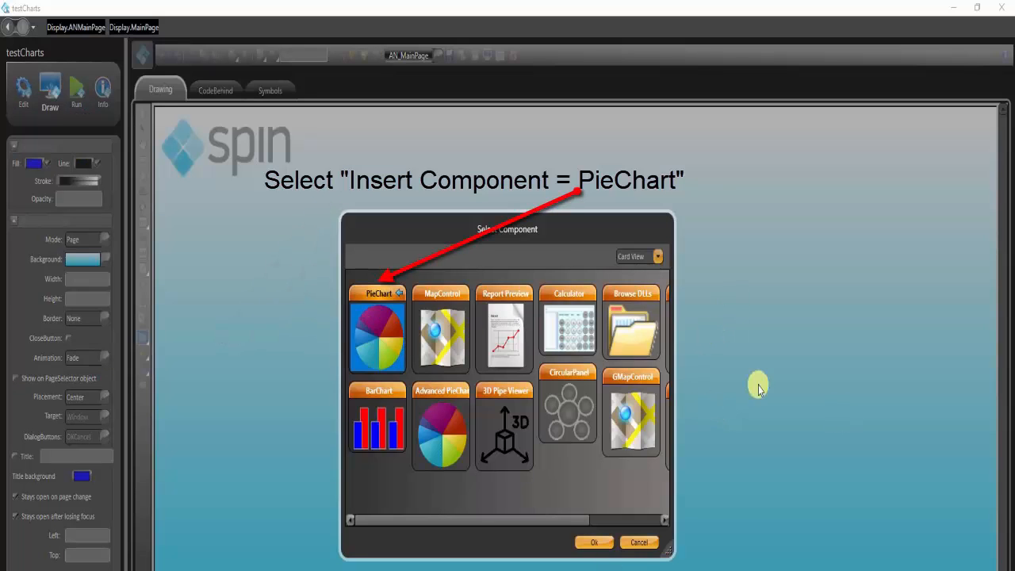
click(595, 542)
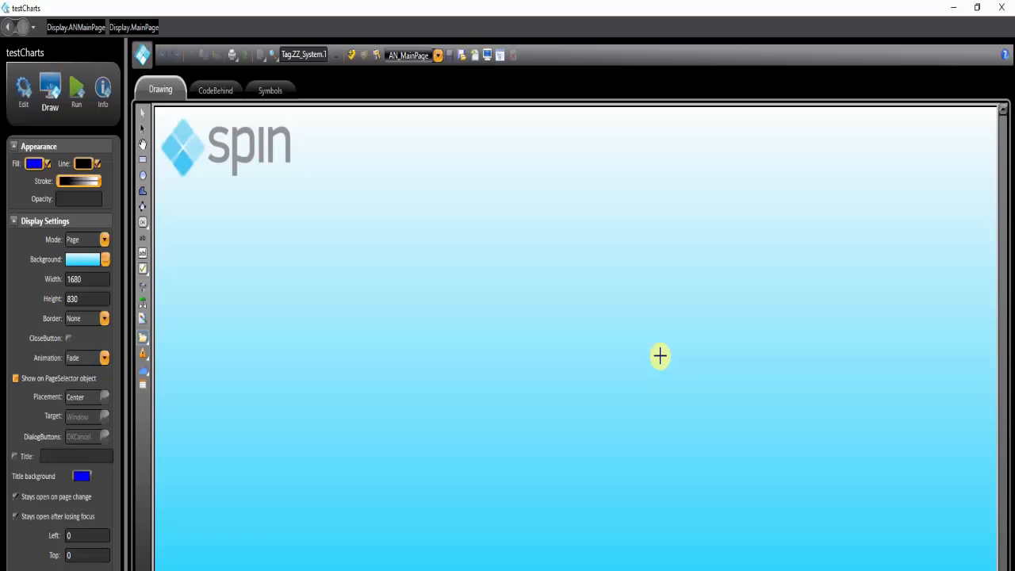
click(659, 308)
drag(619, 244, 774, 466)
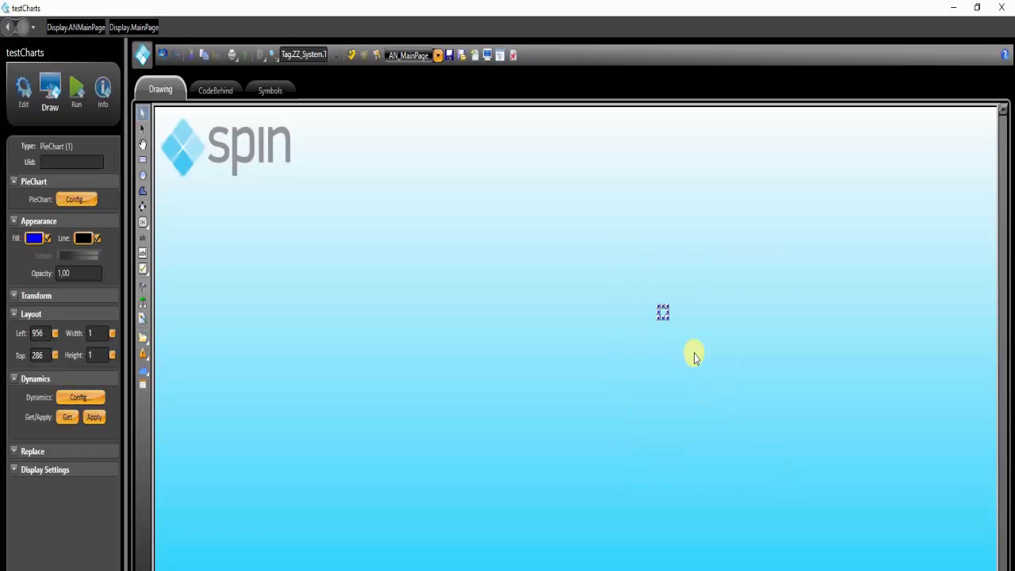
drag(666, 318, 742, 423)
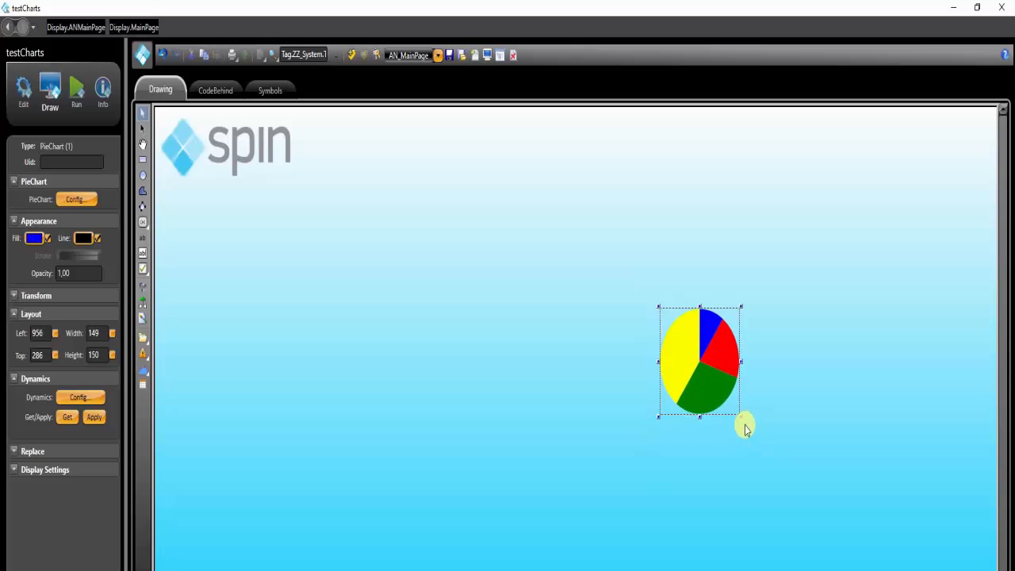
Open the pie chart's configuration and delete the data items Section 3 and Section 4
double_click(720, 357)
click(442, 355)
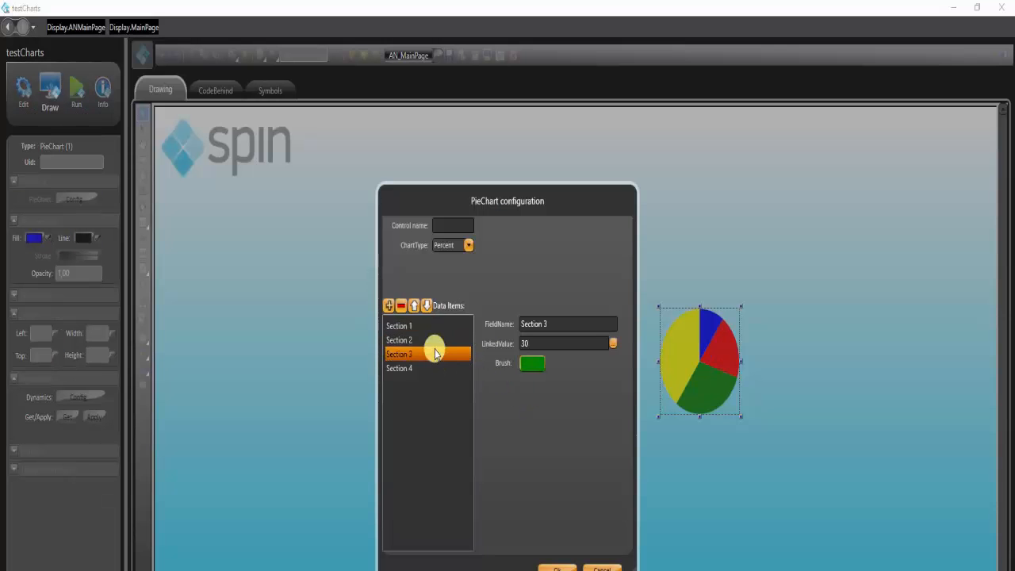
click(401, 306)
click(401, 353)
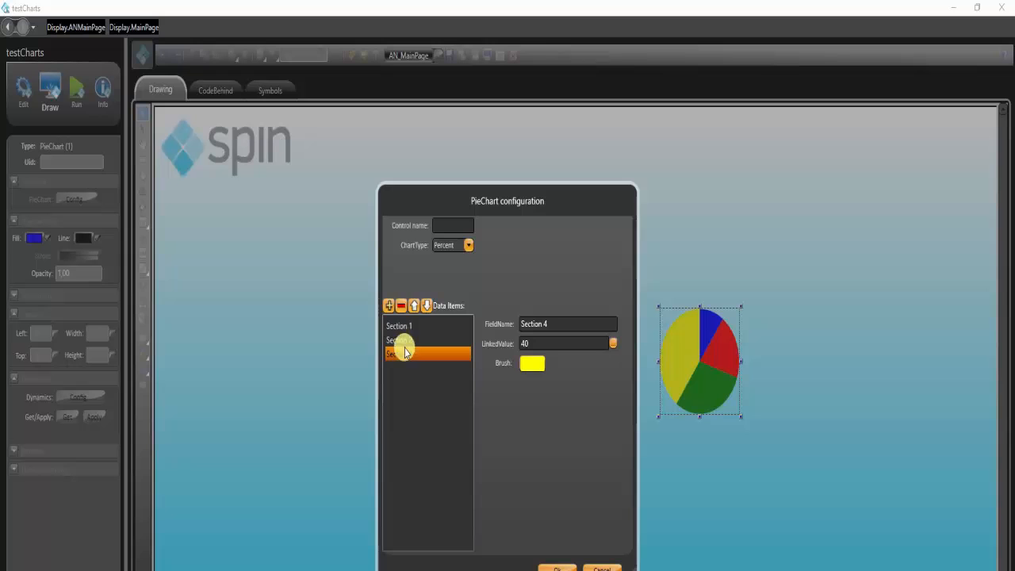
click(401, 306)
Set the linked value of Section 2 to Tag.tagMeasure1 and apply the pie chart configuration
drag(563, 323, 437, 310)
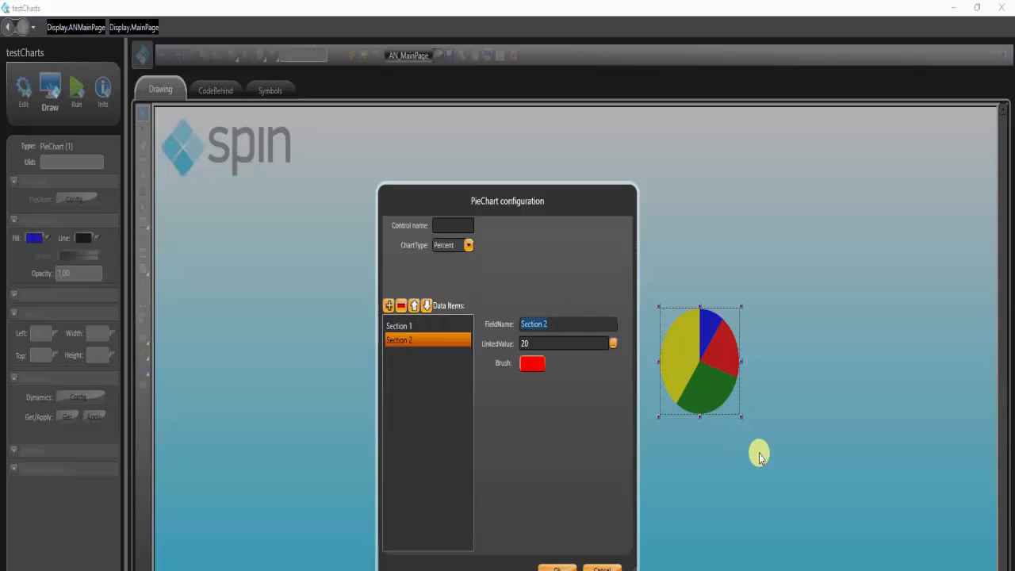
click(547, 343)
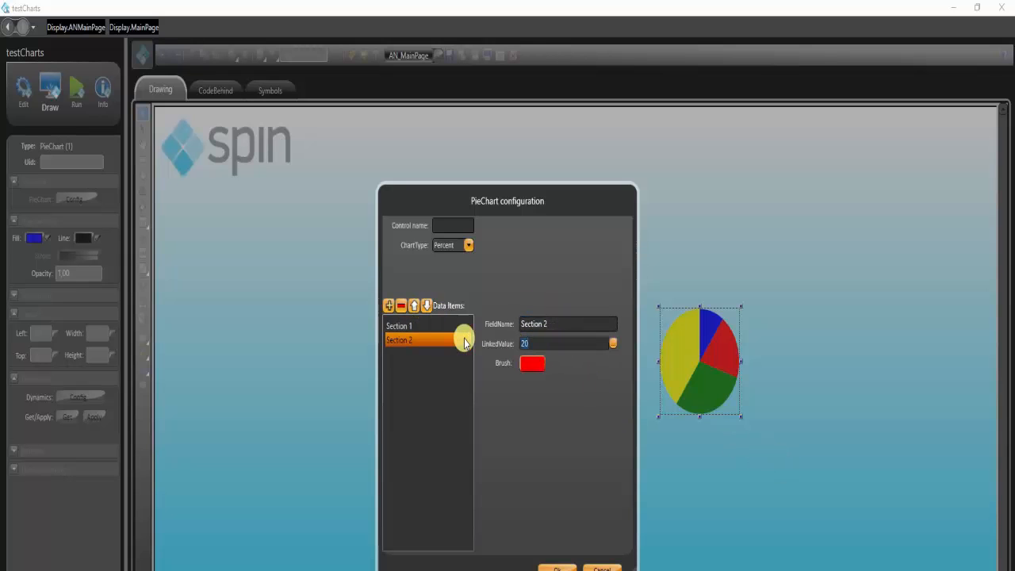
text(Tag.)
key(Down)
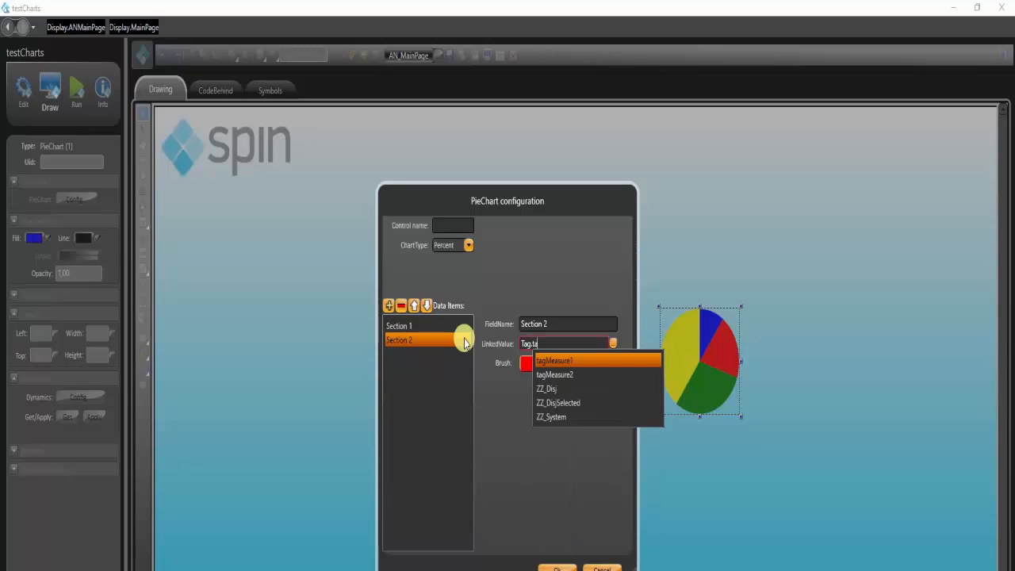
key(Return)
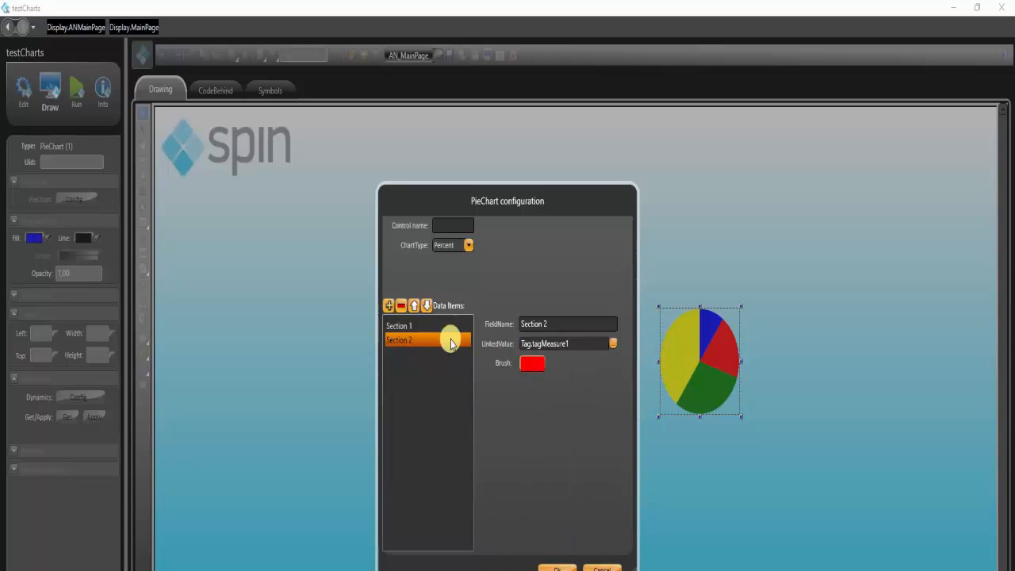
key(Return)
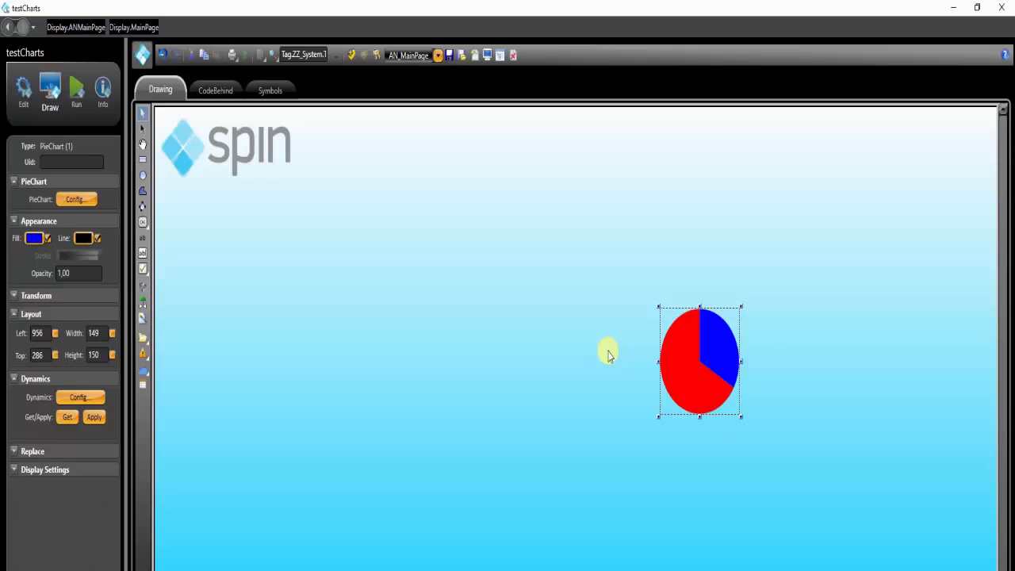
Reopen the pie chart's configuration, link Section 1 to a tagMeasure tag, and apply the change
double_click(727, 369)
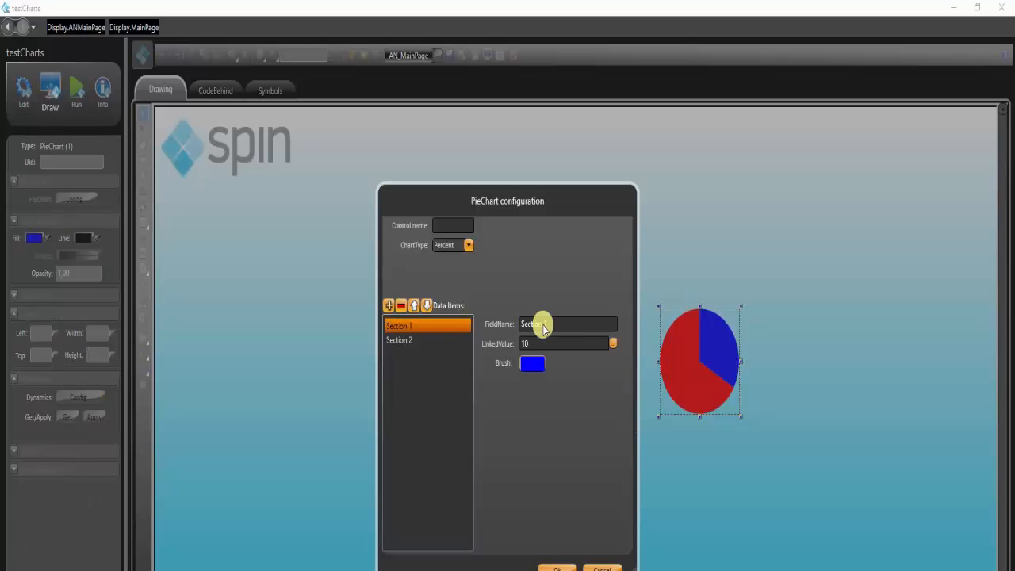
drag(548, 342, 460, 341)
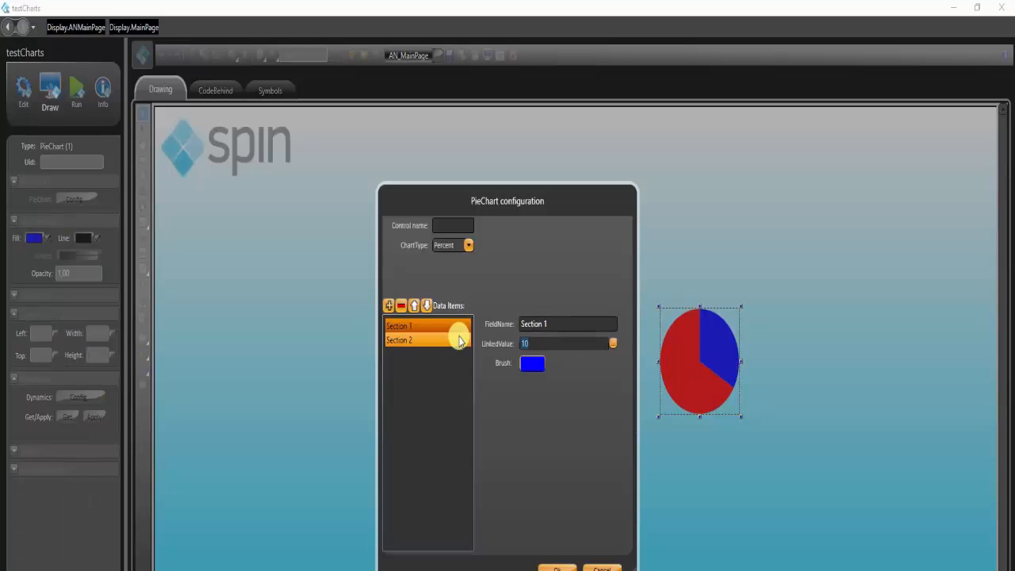
text(Tag.tag)
key(Return)
click(555, 567)
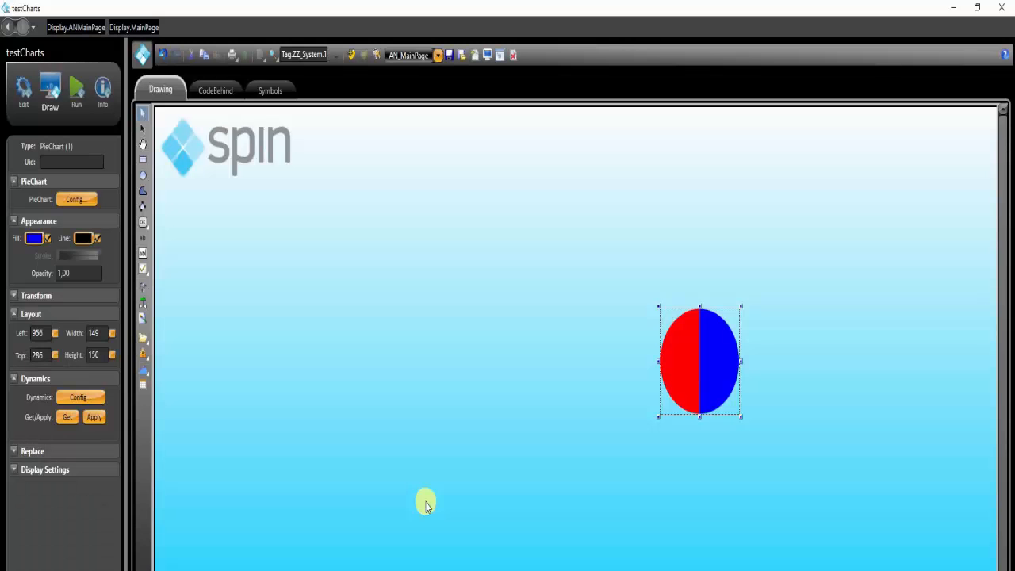
click(430, 339)
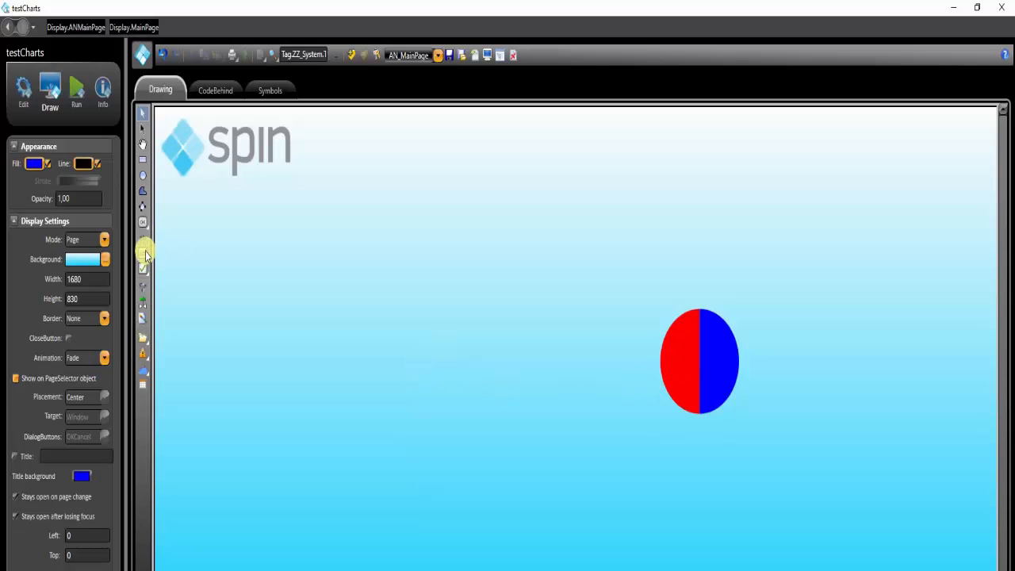
Insert a second PieChart component about 156 wide by 151 high to the left of the first chart
click(143, 337)
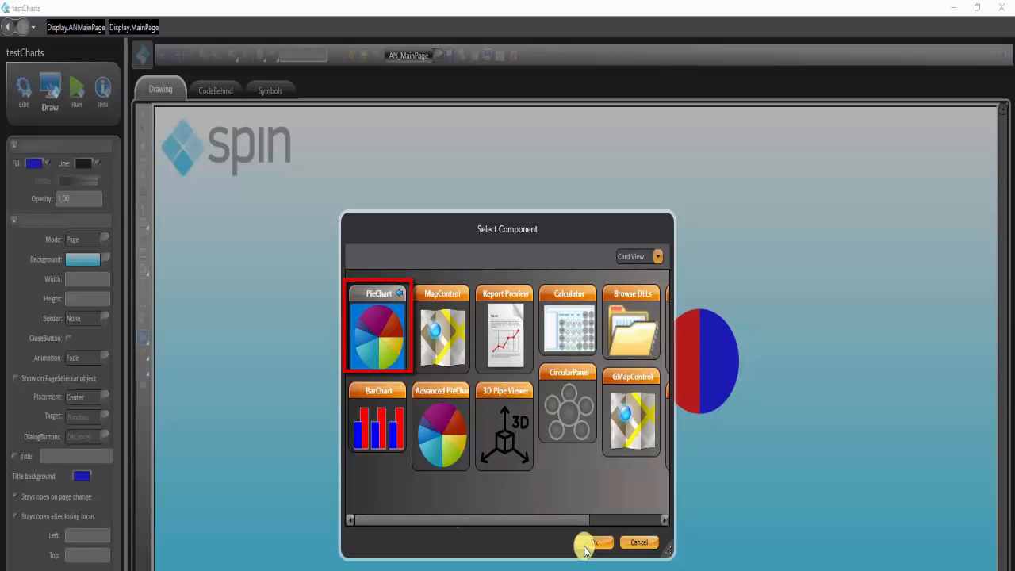
click(594, 543)
click(420, 321)
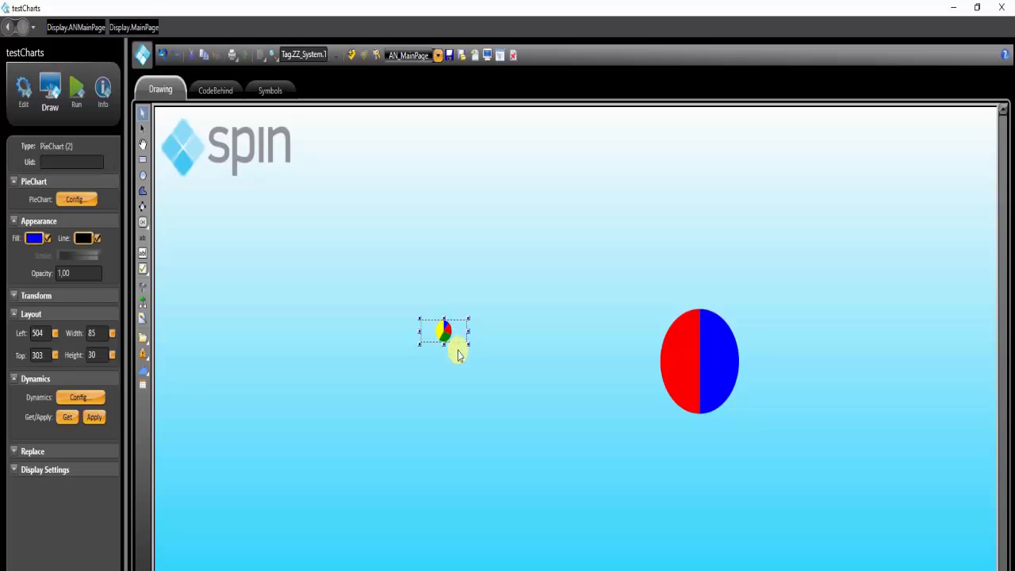
drag(468, 346, 504, 431)
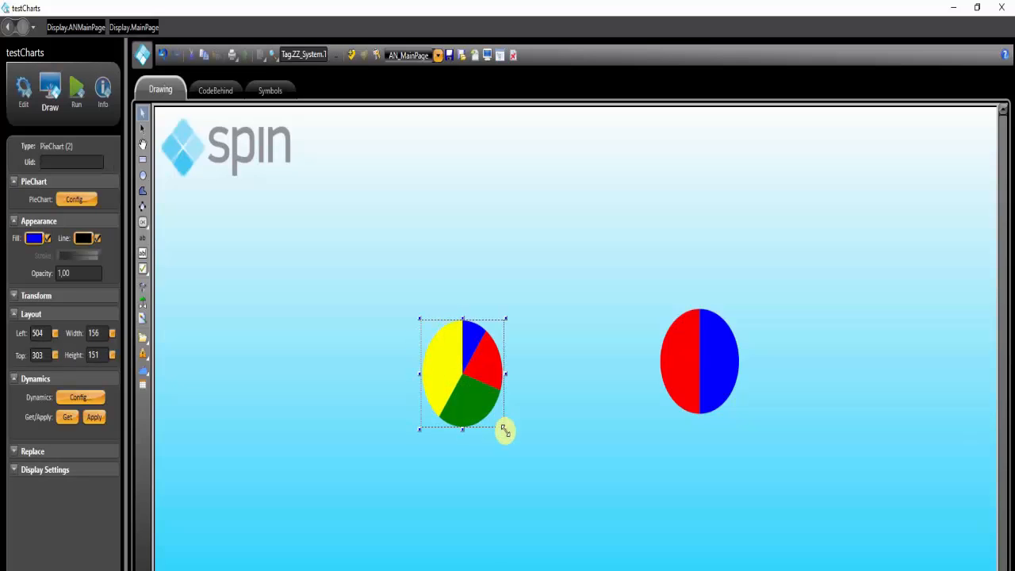
Set the second pie chart's width and height to 160
double_click(101, 333)
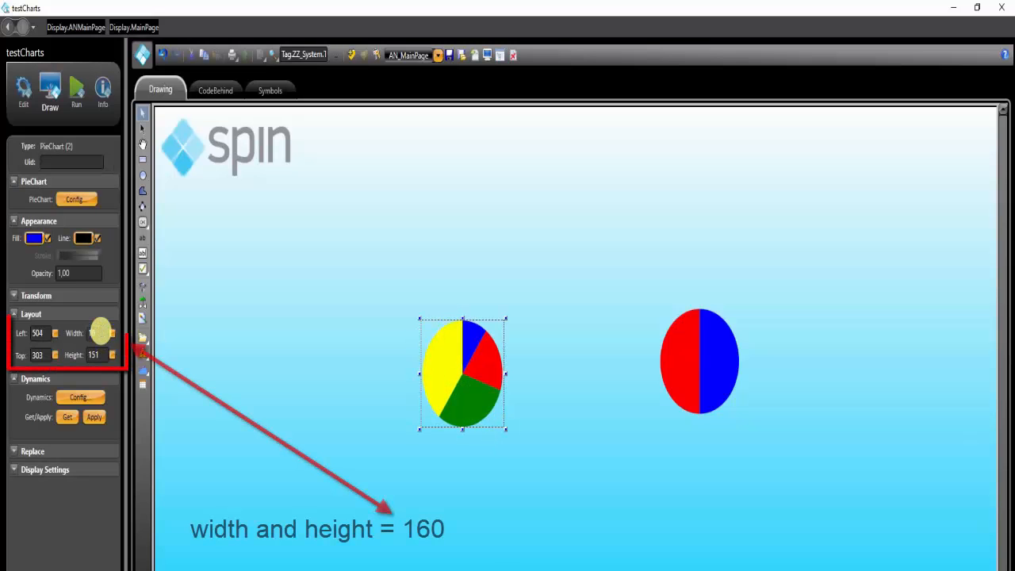
text(160)
key(Return)
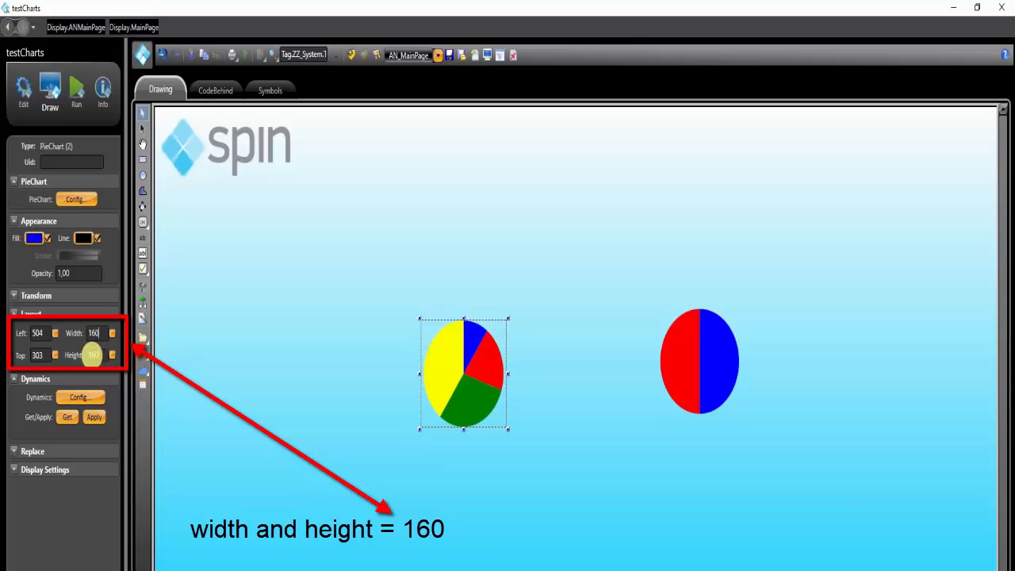
key(Return)
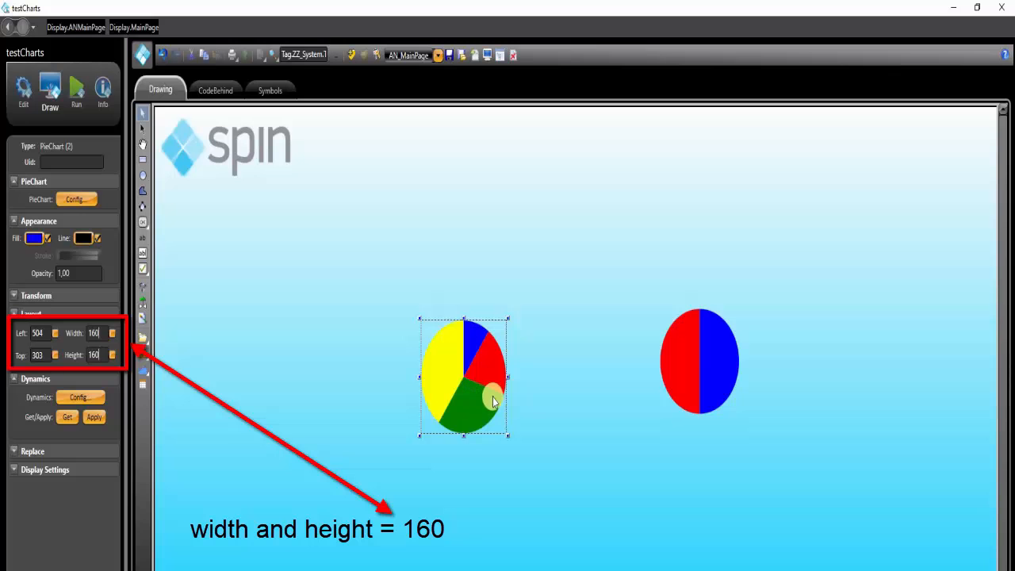
click(359, 394)
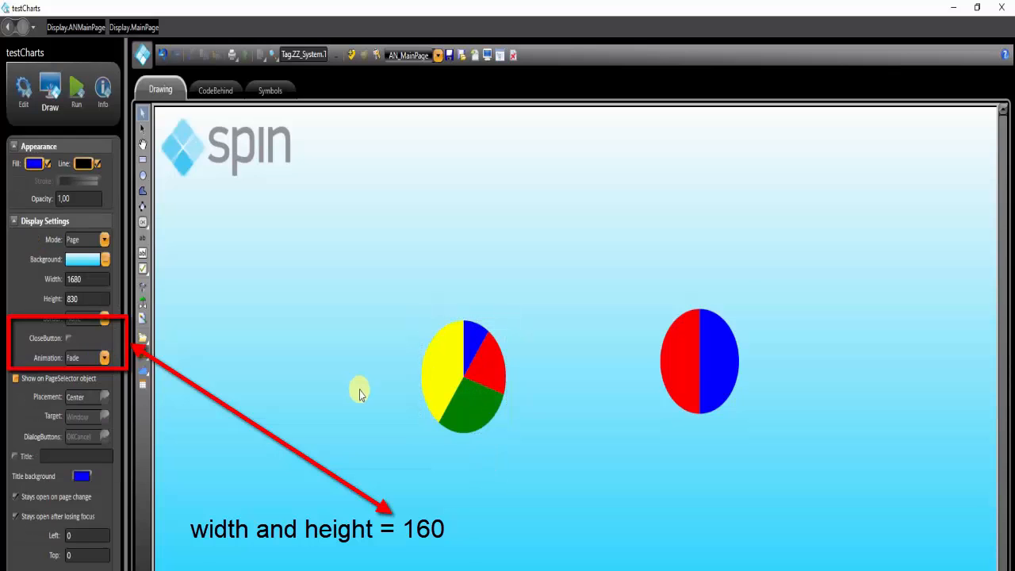
Open the second pie chart's configuration and remove the data items Section 3 and Section 4
double_click(468, 384)
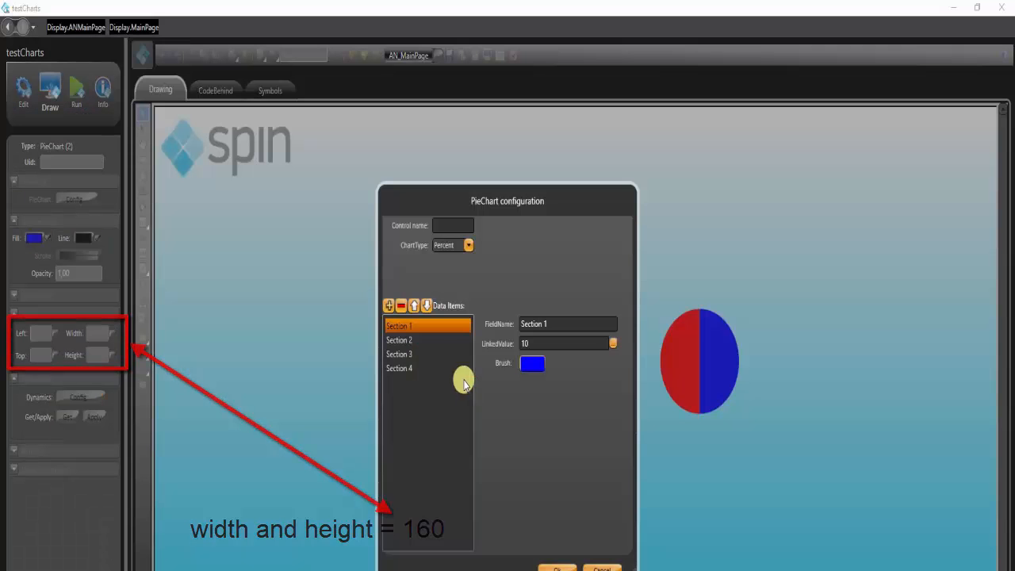
click(400, 306)
click(404, 352)
click(401, 306)
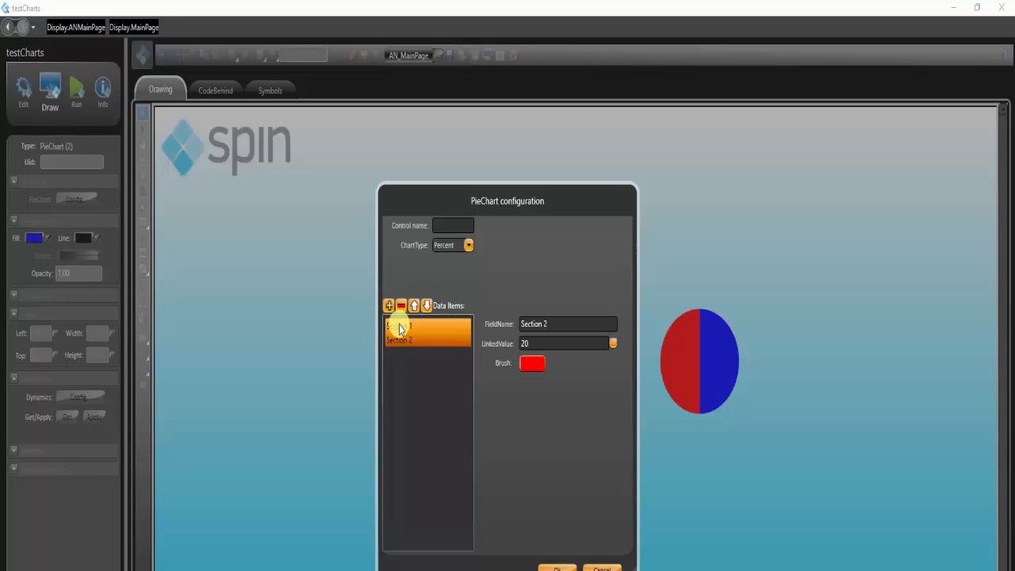
Set the second chart's linked values to #Tag1:10 for Section 1 and #Tag2:20 for Section 2
click(399, 327)
double_click(555, 344)
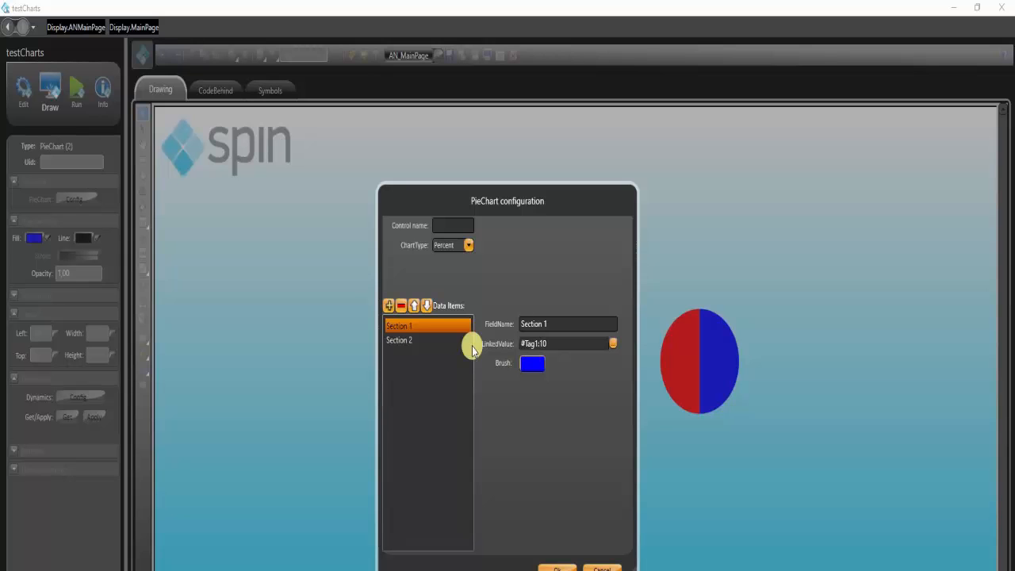
click(444, 339)
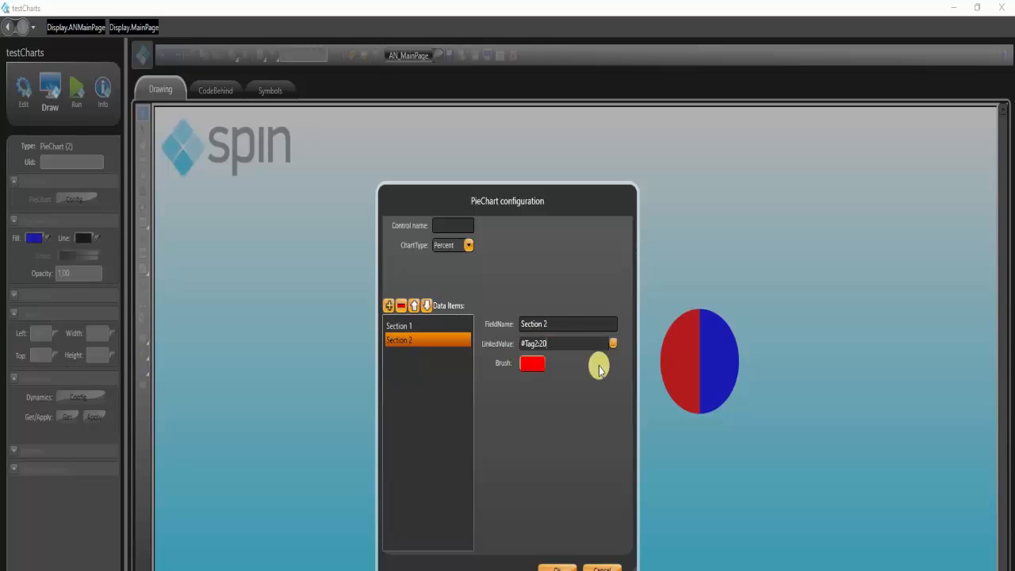
Change Section 2's brush to the semi-transparent grey #E5AFAFAF and apply the second pie chart's configuration
click(539, 364)
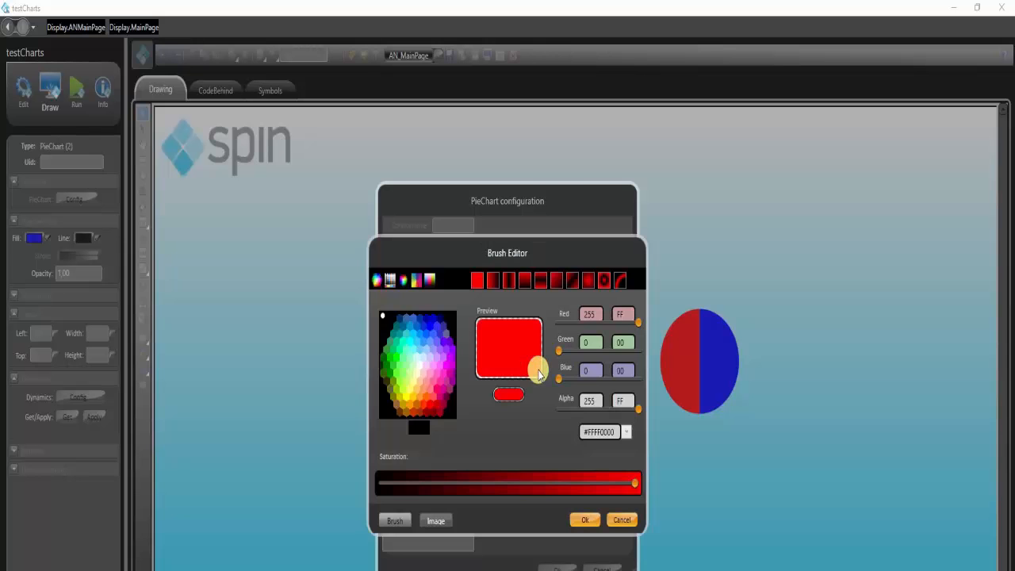
click(420, 365)
drag(543, 481, 555, 482)
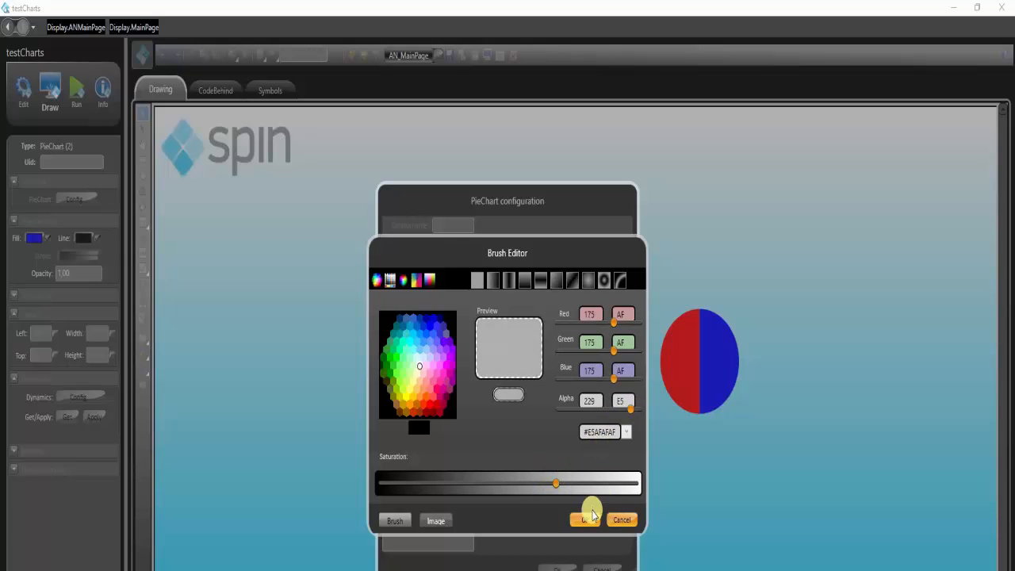
click(584, 520)
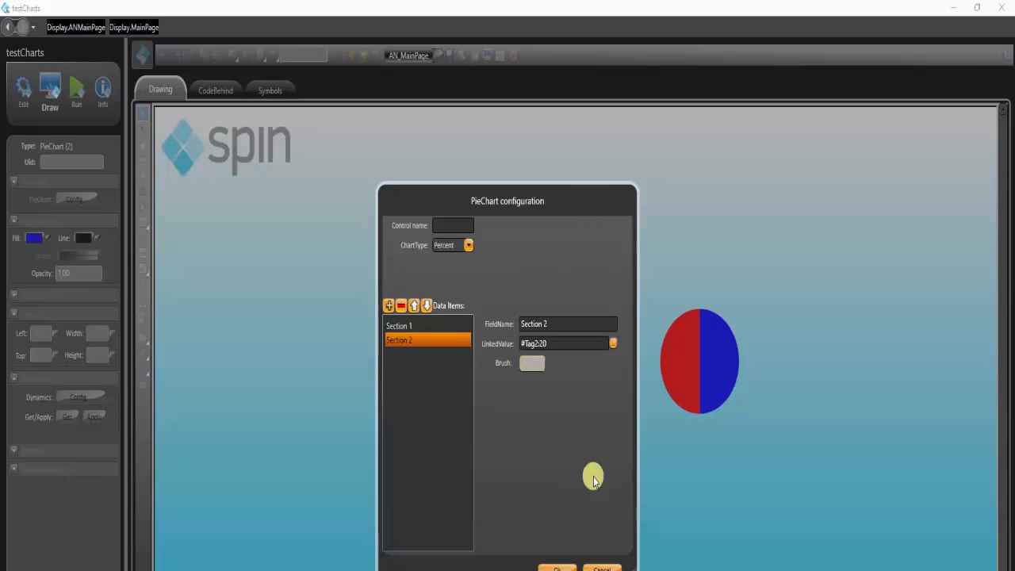
click(556, 567)
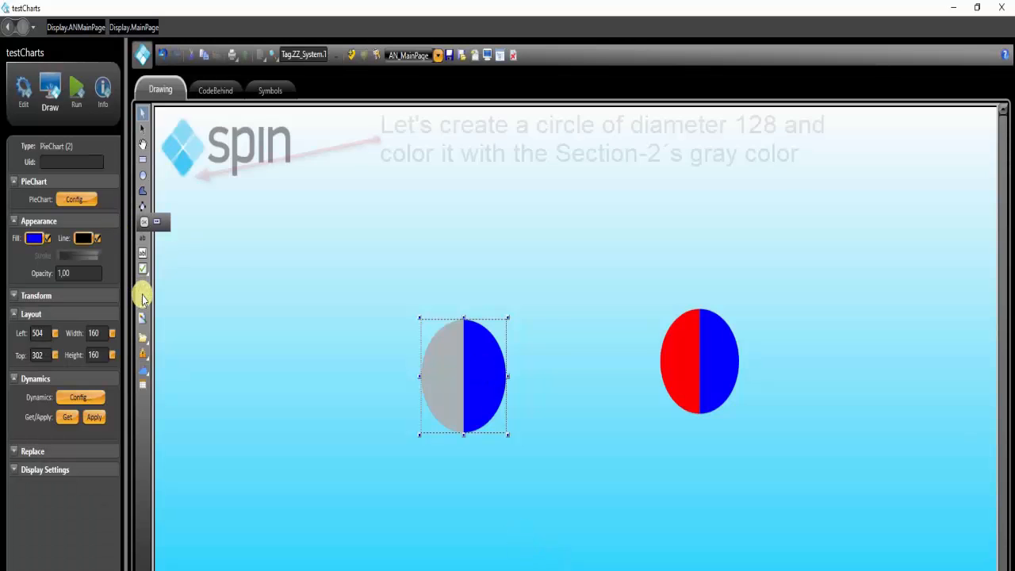
Draw an ellipse about 79 wide by 71 high to the left of the grey and blue pie chart
click(144, 178)
mouse_move(285, 323)
mouse_down()
mouse_move(333, 363)
mouse_move(332, 379)
mouse_up()
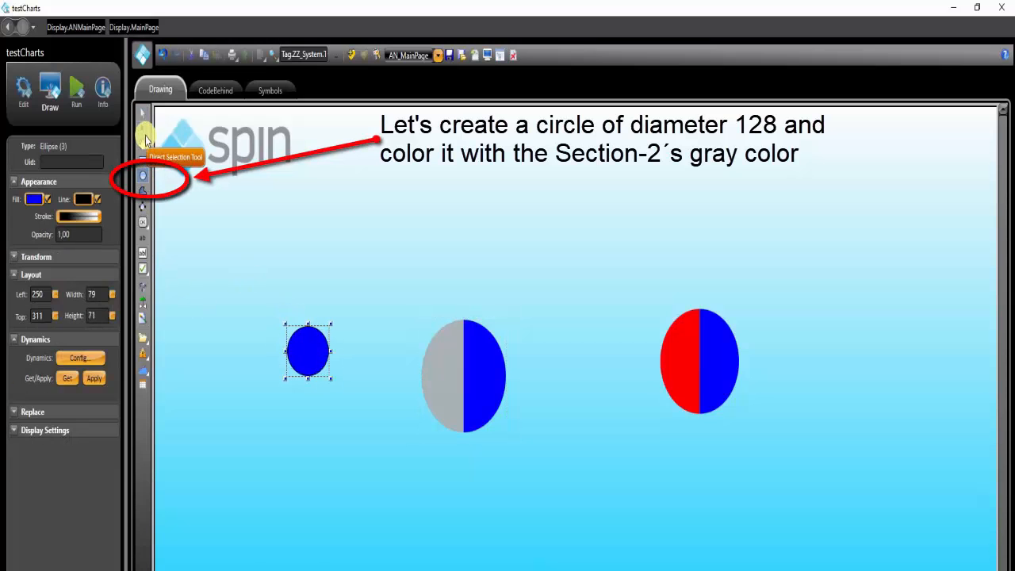
click(142, 113)
click(531, 406)
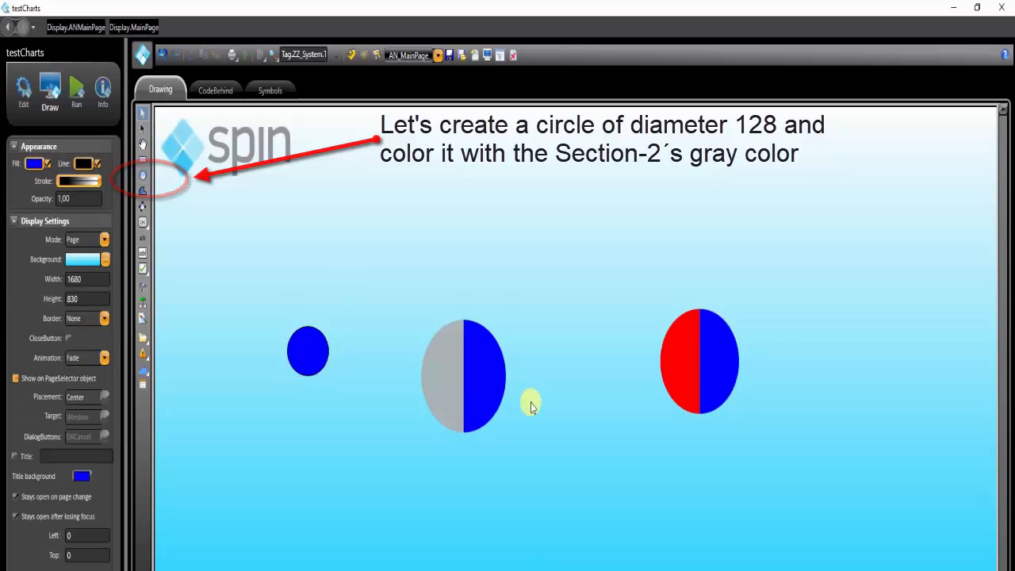
Copy the colour code of Section 2's brush from the grey and blue pie chart's configuration, leaving the configuration unchanged
click(491, 386)
double_click(492, 385)
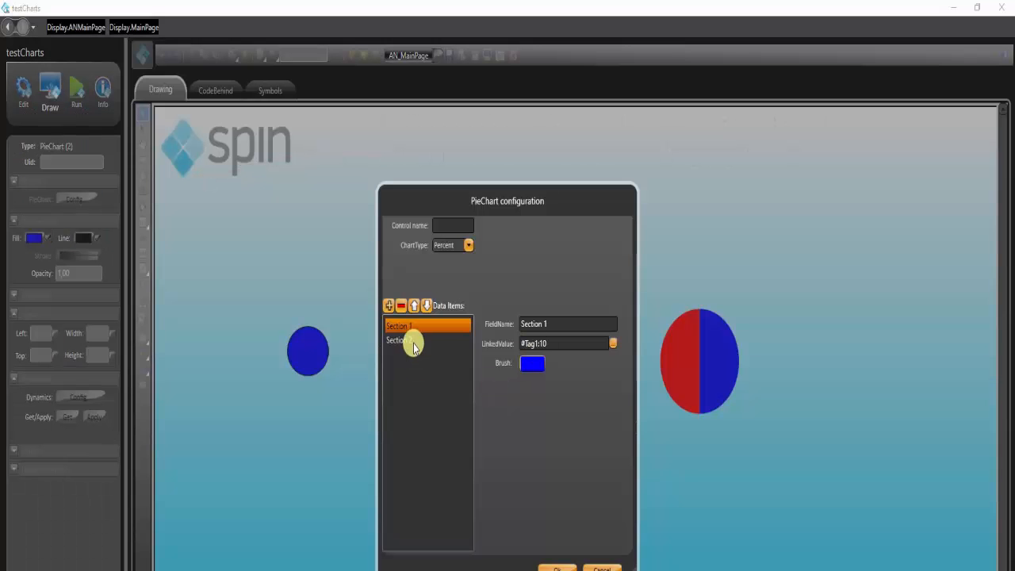
click(411, 341)
click(539, 363)
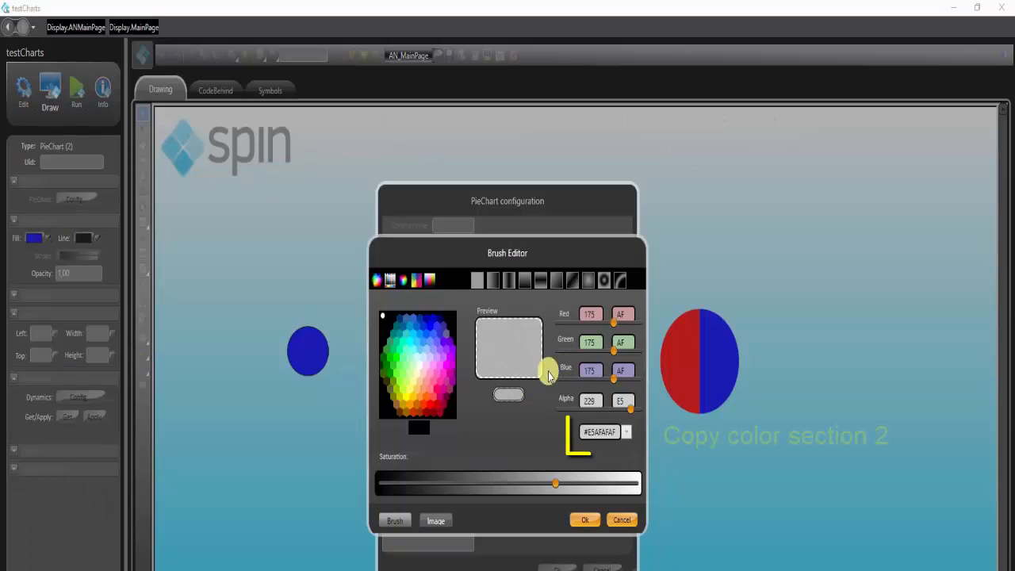
double_click(599, 432)
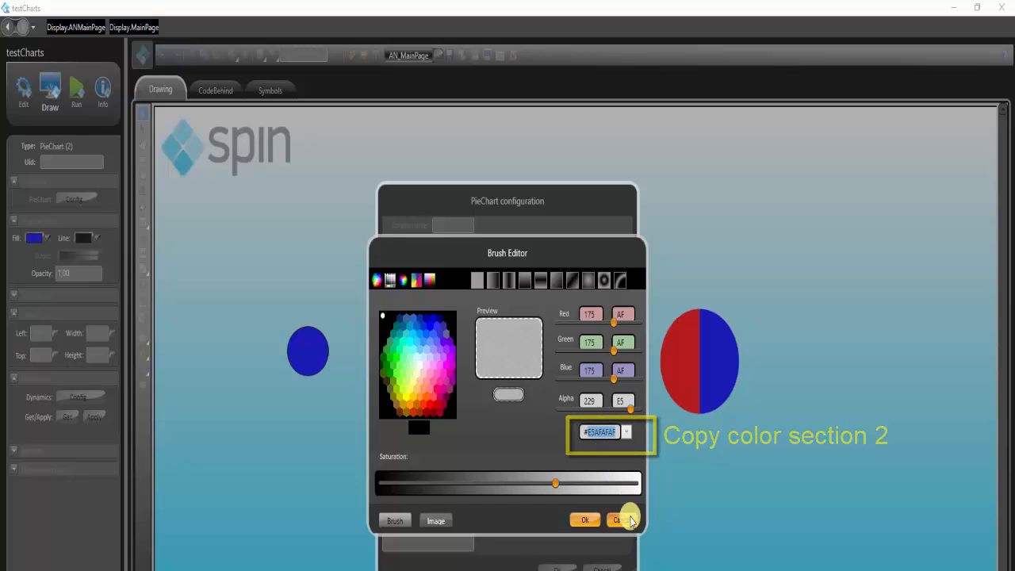
click(623, 519)
click(610, 568)
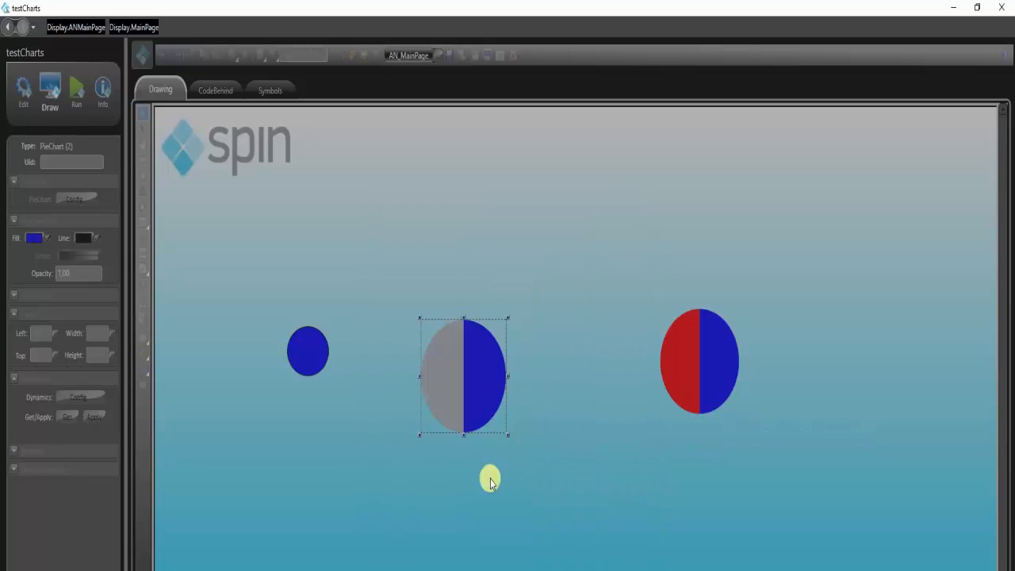
Fill the small ellipse with the copied grey #E5AFAFAF and raise its alpha to 255, giving #FFAFAFAF
click(306, 341)
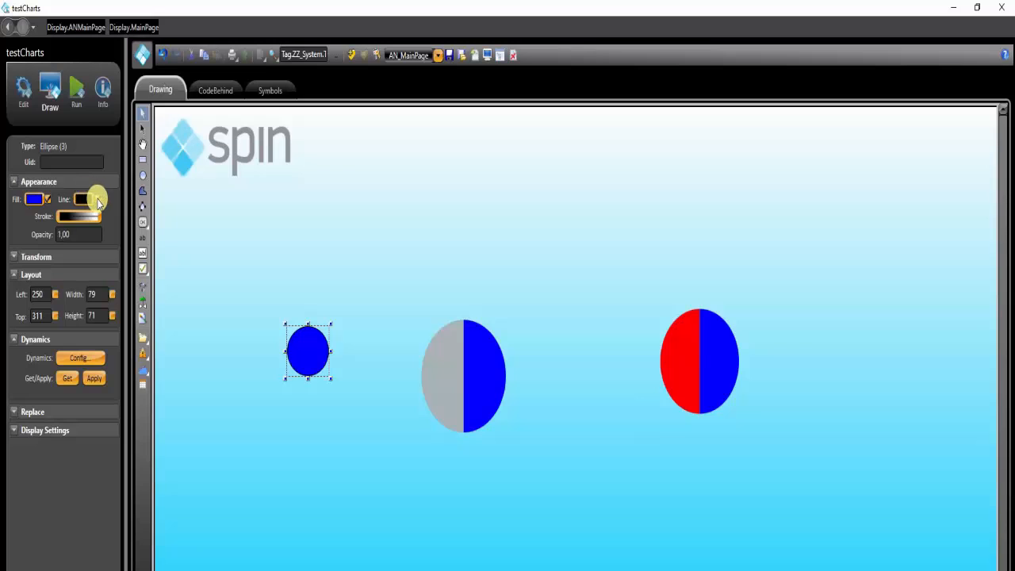
click(38, 199)
click(608, 431)
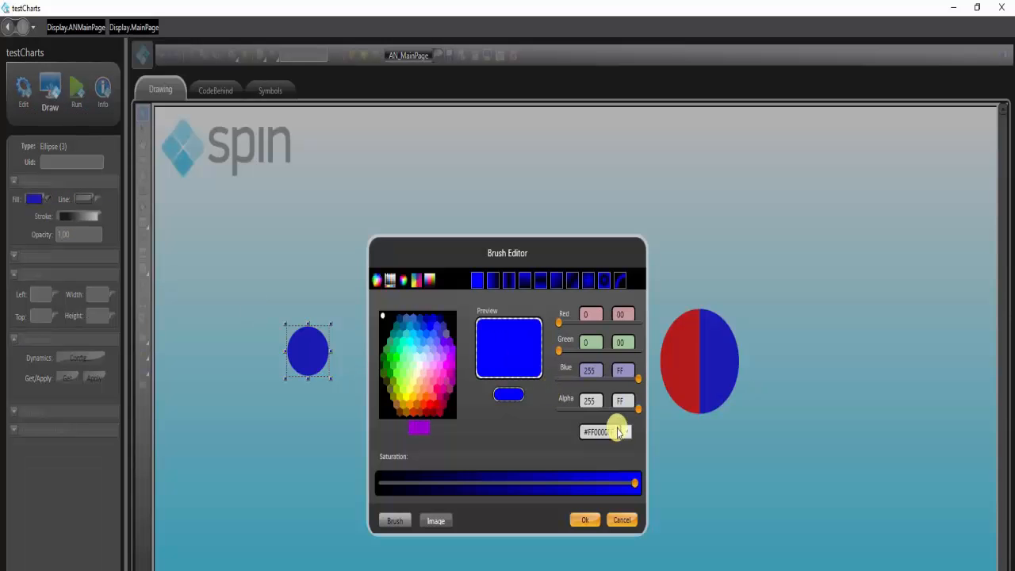
text(#E5AFAFAF)
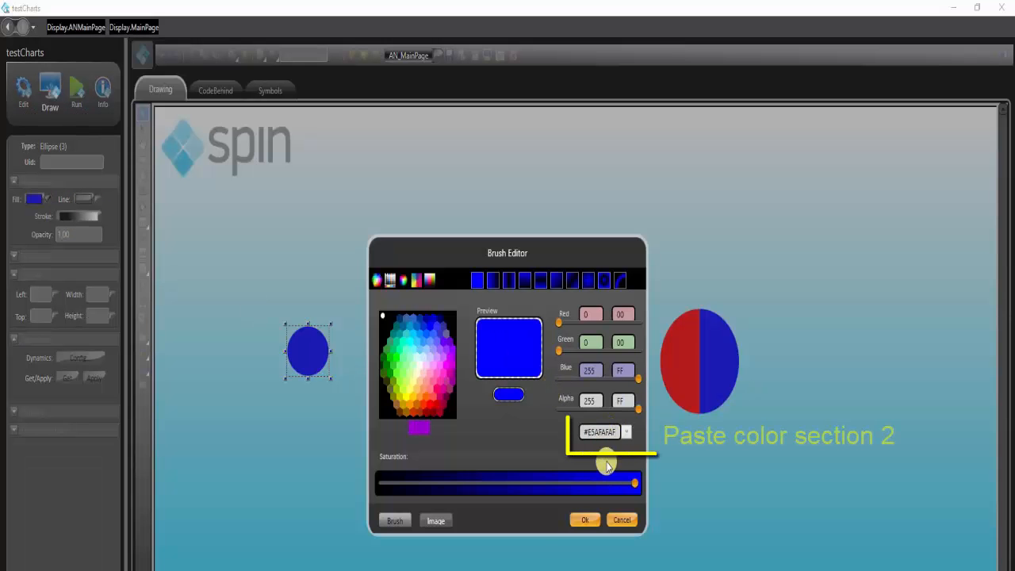
key(Return)
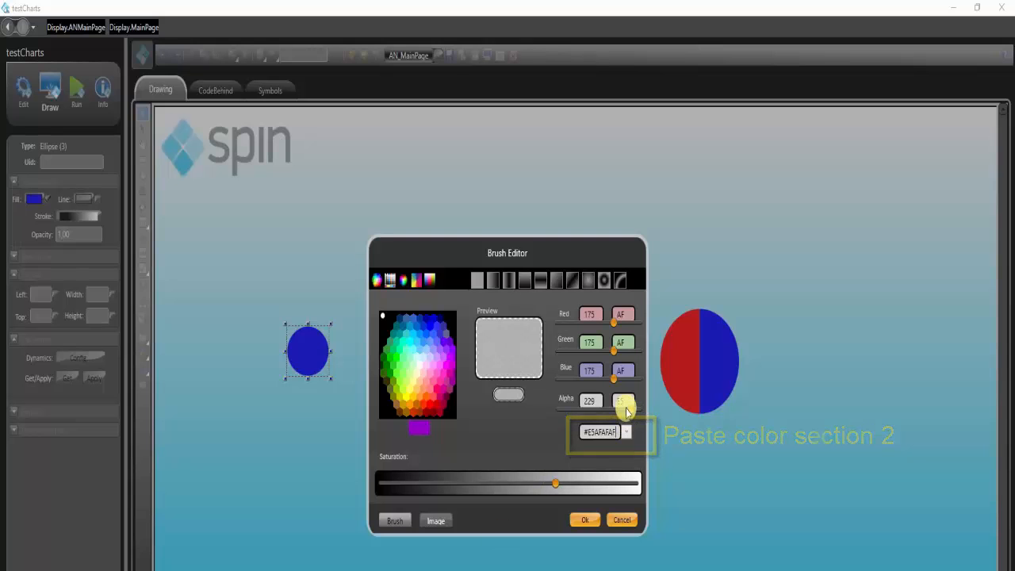
drag(629, 409, 637, 412)
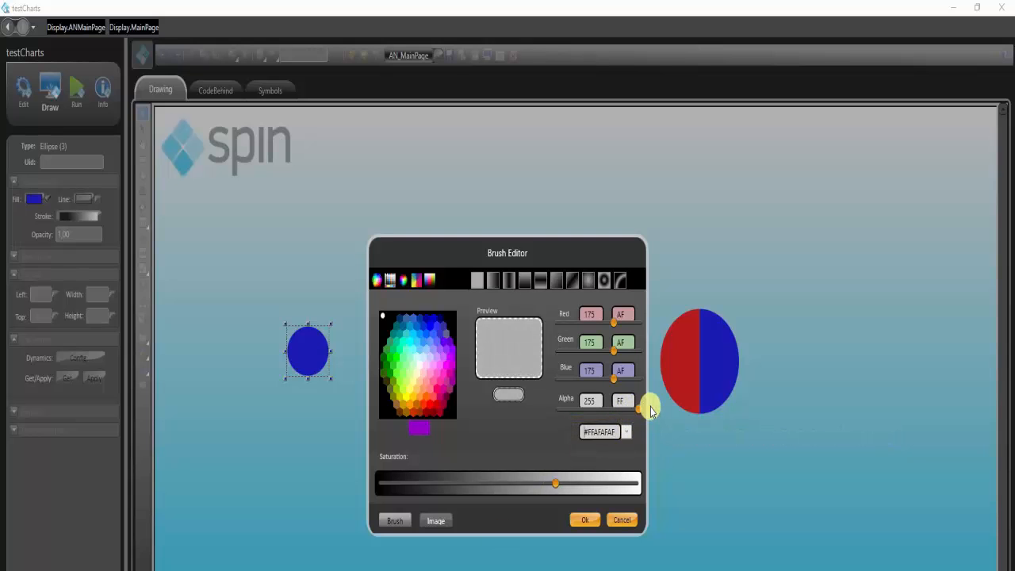
click(584, 520)
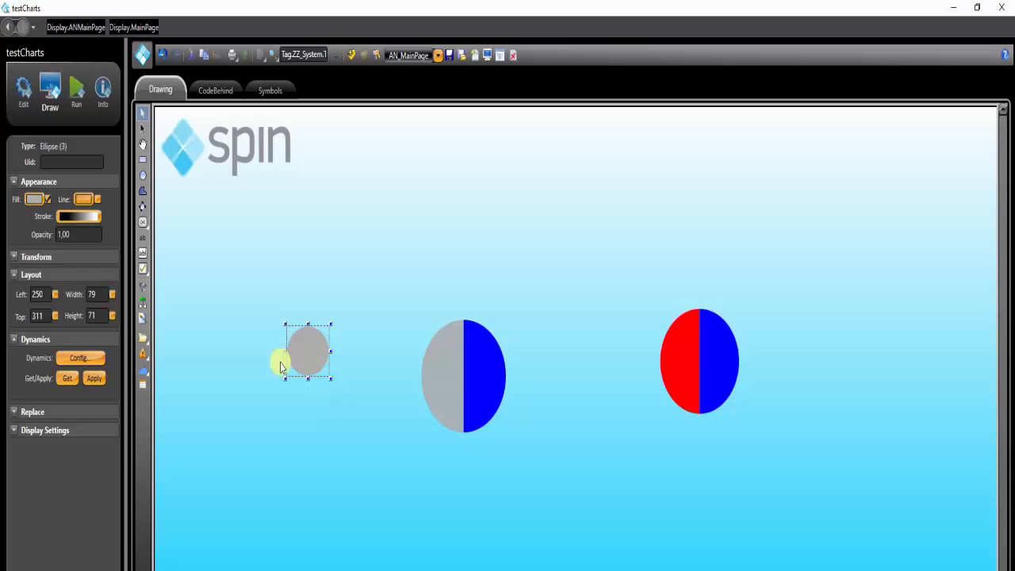
Set the grey ellipse's width and height to 128 and centre it on the grey and blue pie chart
double_click(95, 294)
text(128)
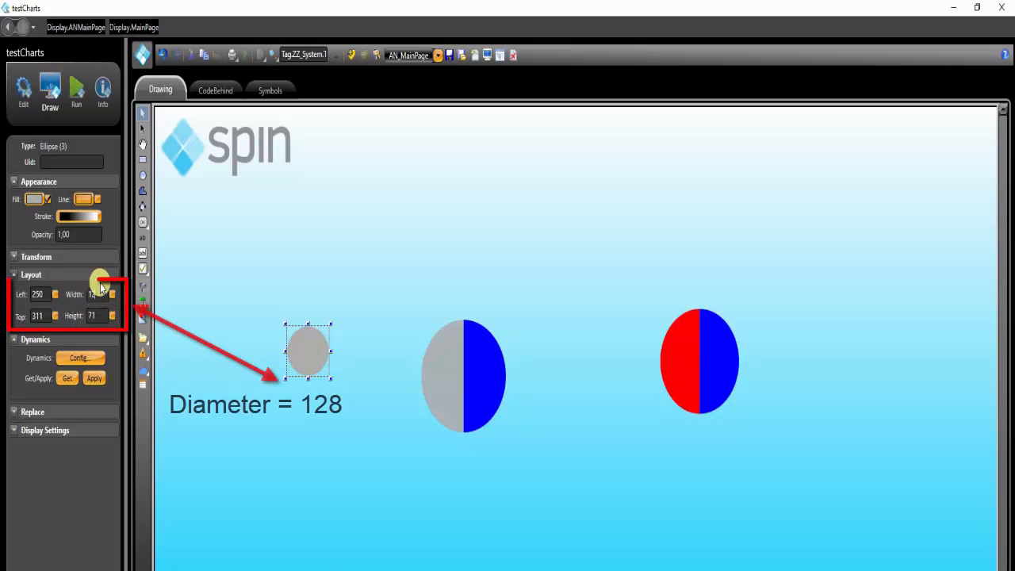
click(94, 313)
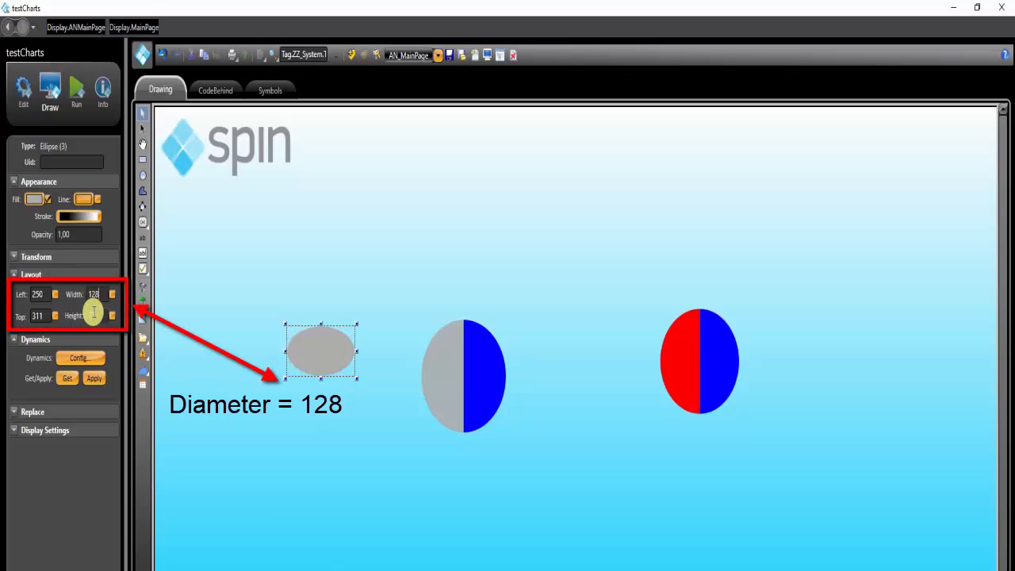
text(128)
key(Return)
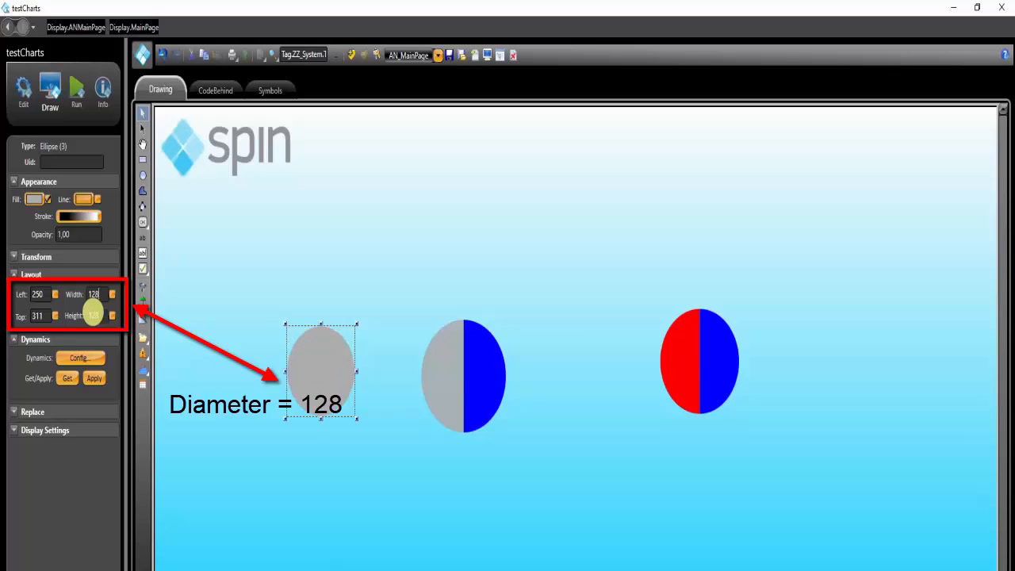
click(465, 401)
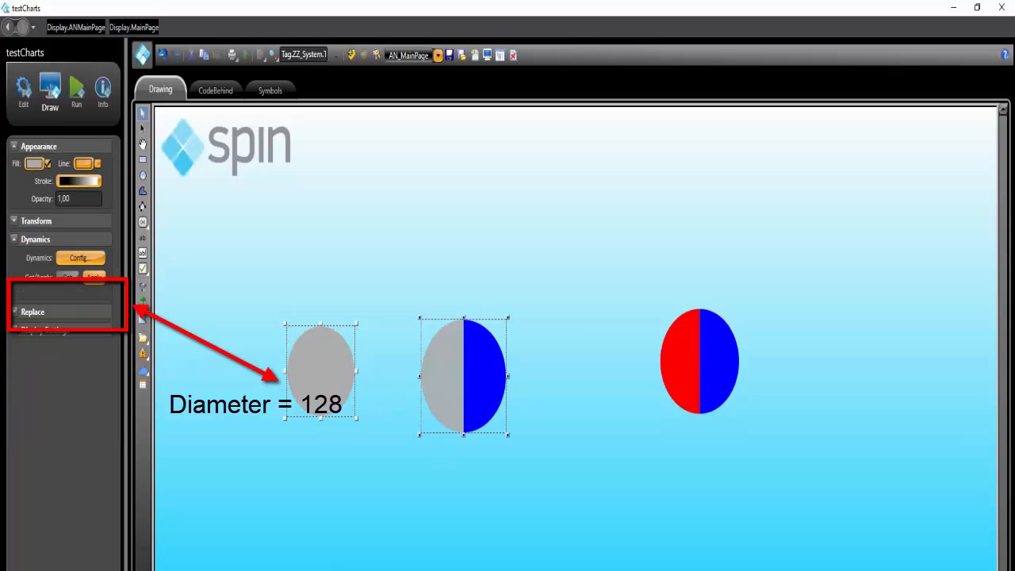
click(367, 408)
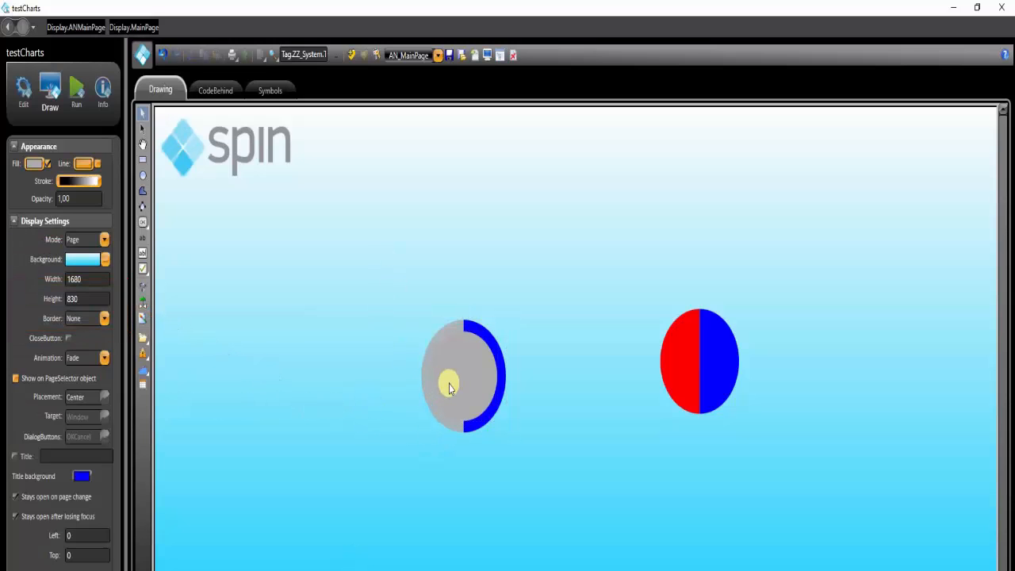
Draw a text block about 141 wide by 31 high below the grey and blue pie chart
click(142, 240)
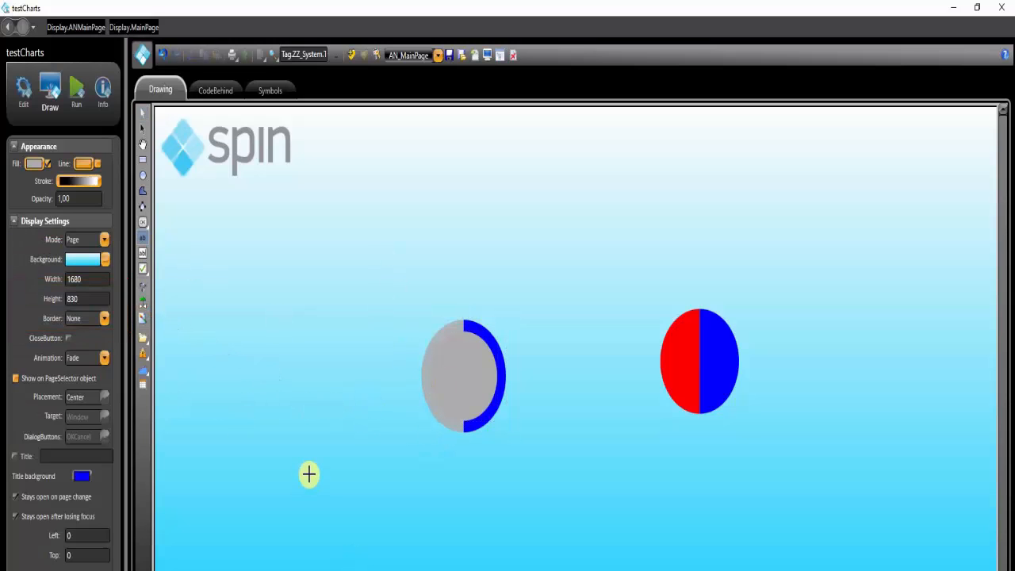
mouse_move(357, 465)
mouse_down()
mouse_move(424, 505)
mouse_move(434, 488)
mouse_up()
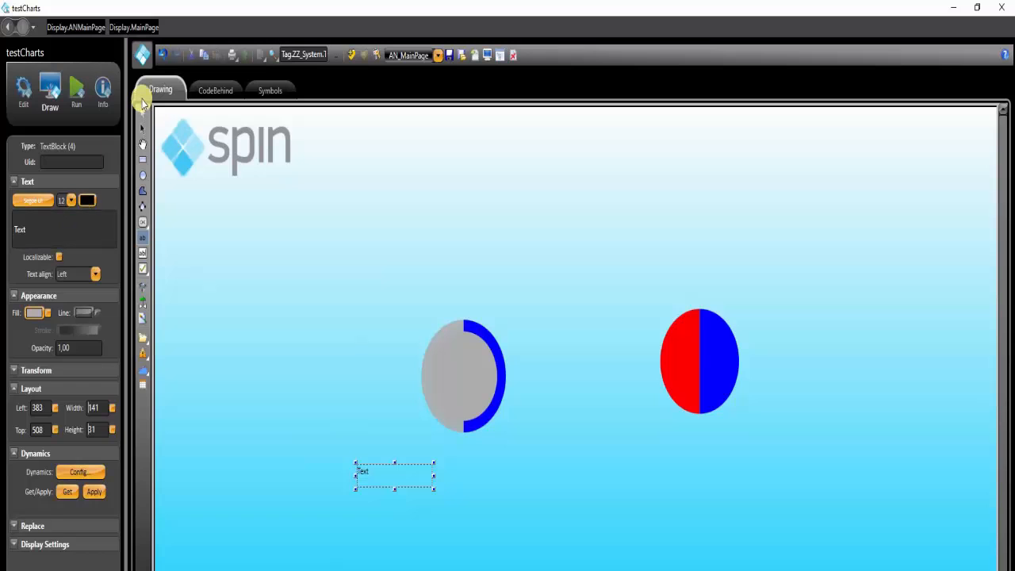
click(142, 115)
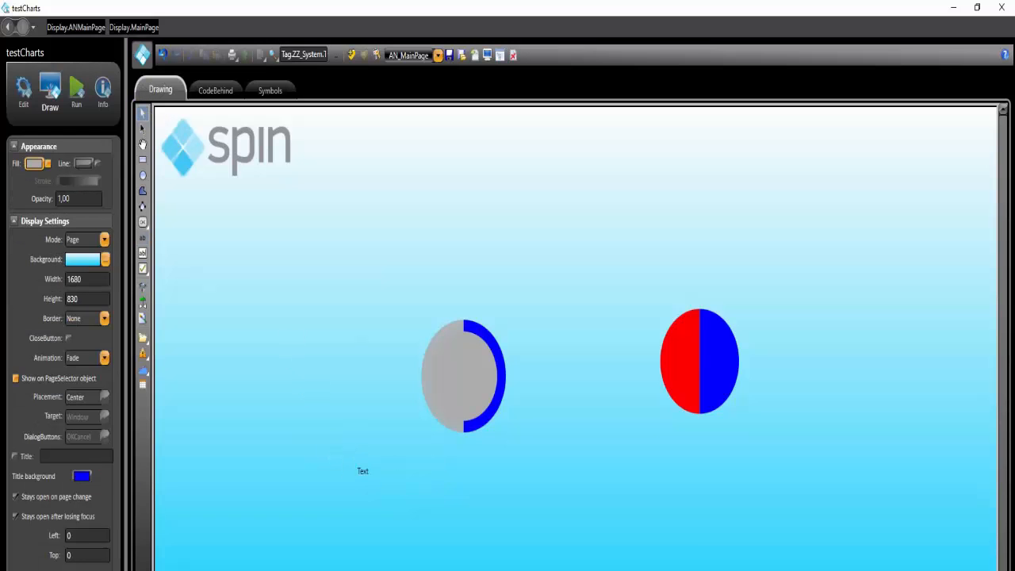
Enable the text block's TextOutput dynamic with the expression string.Format("{0:N2} %",(#Tag1:10 / (#Tag1:10 + #Tag2:20)) * 100)
double_click(366, 470)
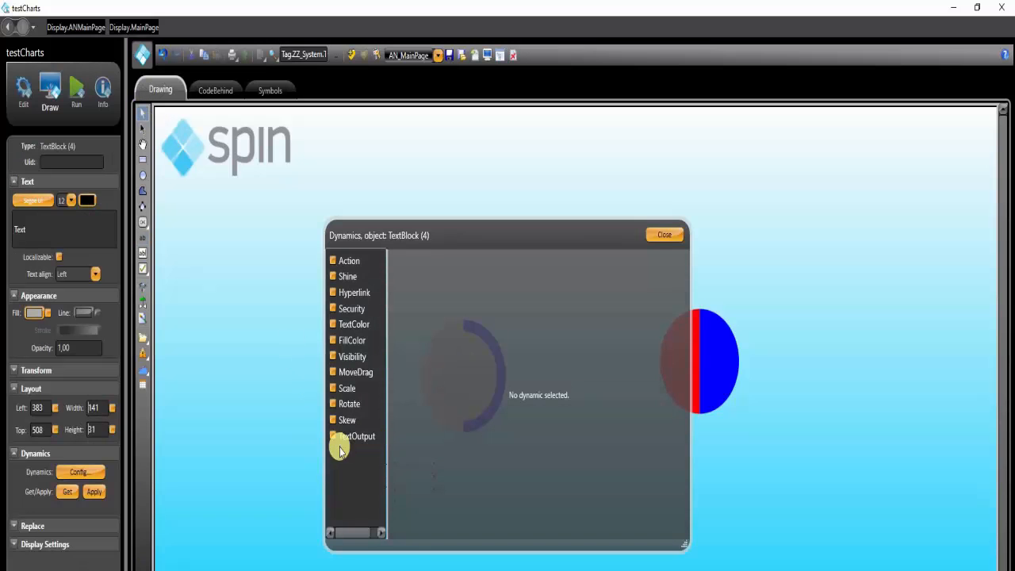
click(333, 438)
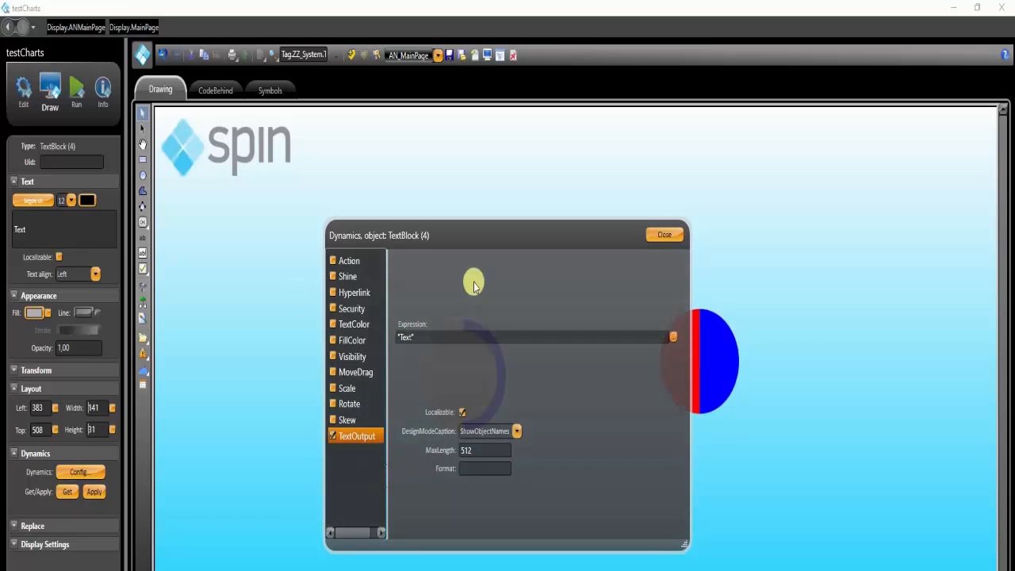
drag(427, 341, 329, 334)
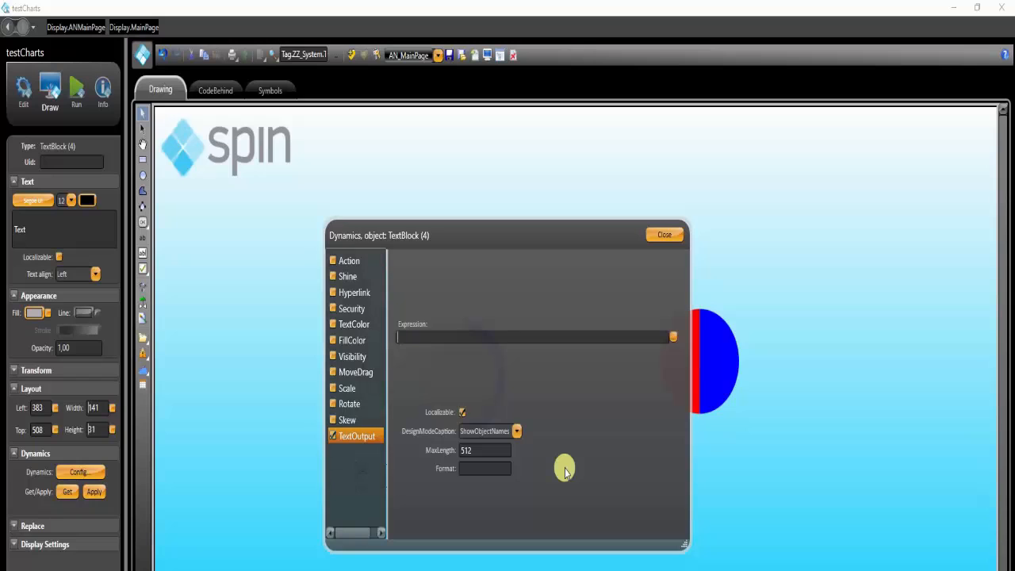
text(string.)
text(Format("{0:N2} %",(#Tag1:10 / (#Tag1:10 + #Tag2:20)))
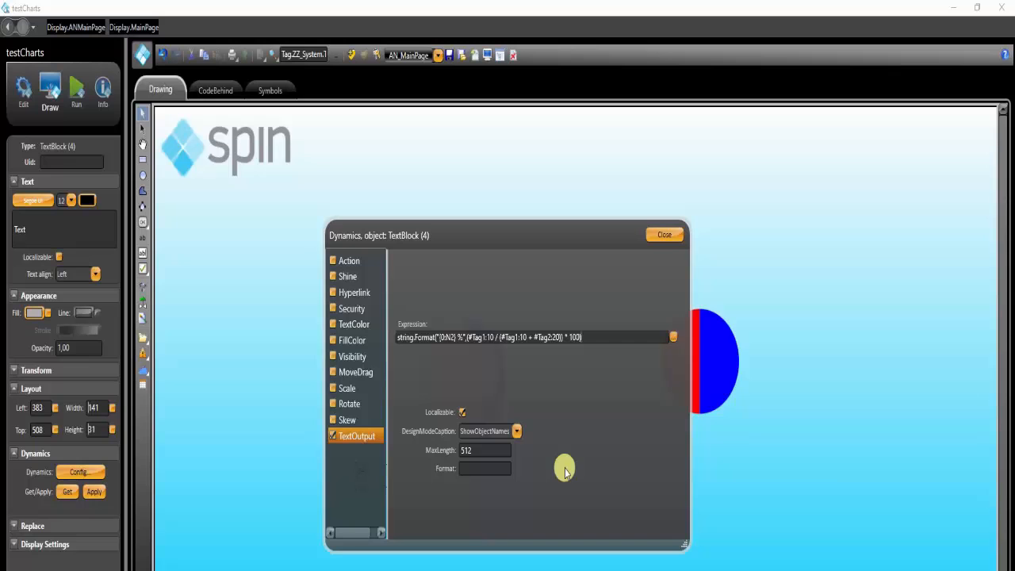
click(661, 235)
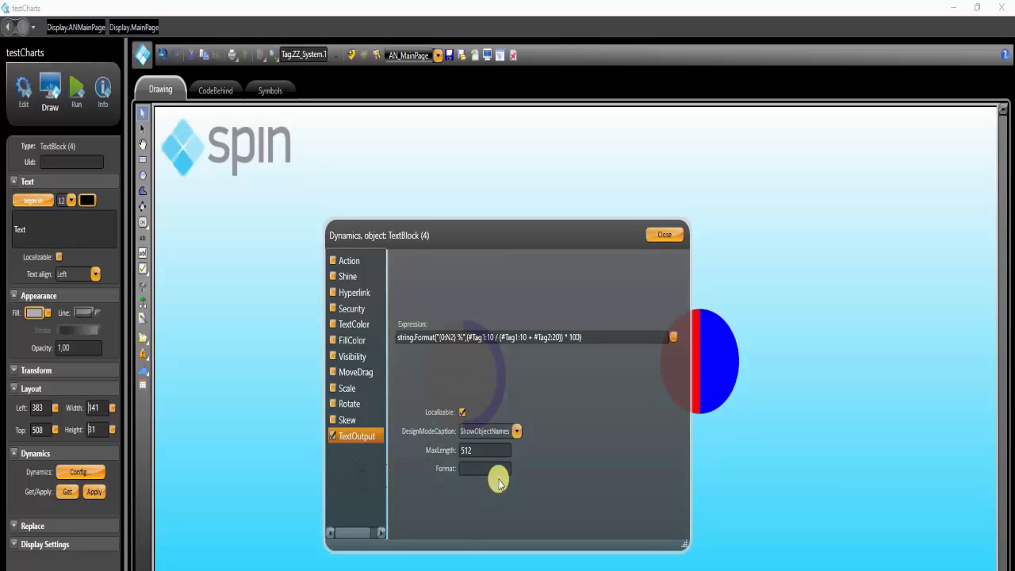
Set the TextOutput's MaxLength to 7 and DesignModeCaption to ShowPlaceHolders, turn off Localizable, and close the dynamics settings
double_click(478, 450)
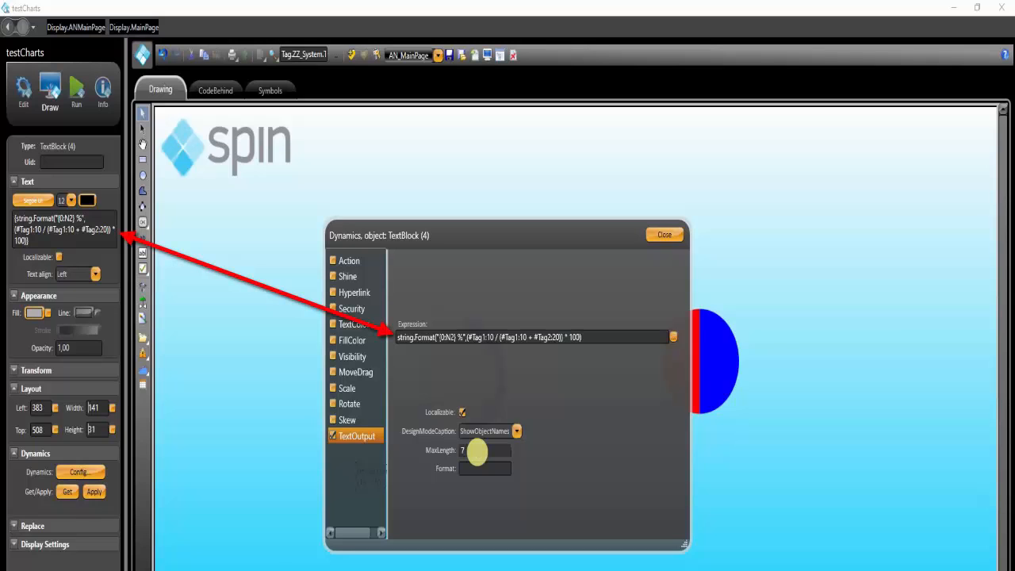
click(474, 433)
click(473, 463)
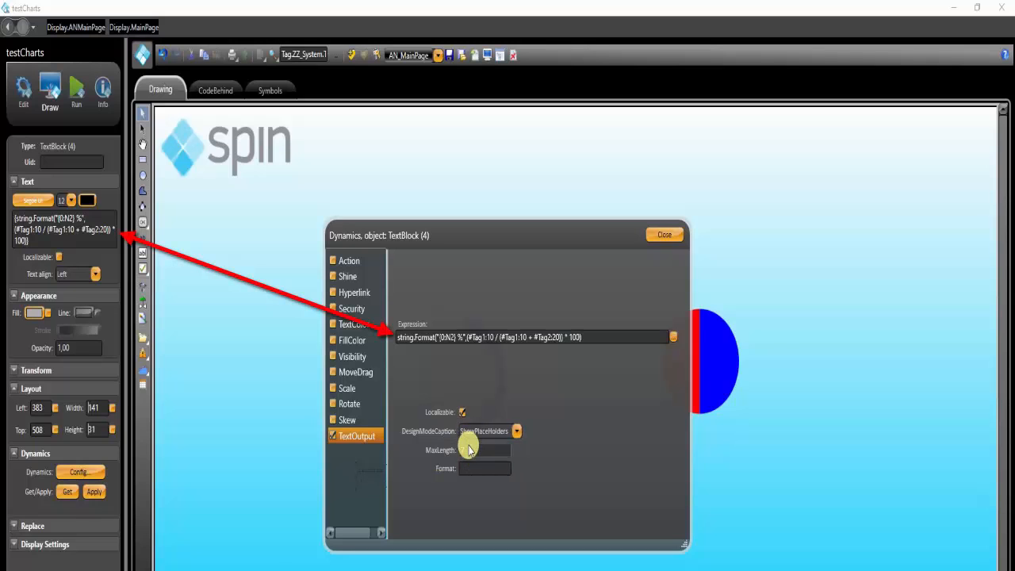
click(462, 412)
click(469, 451)
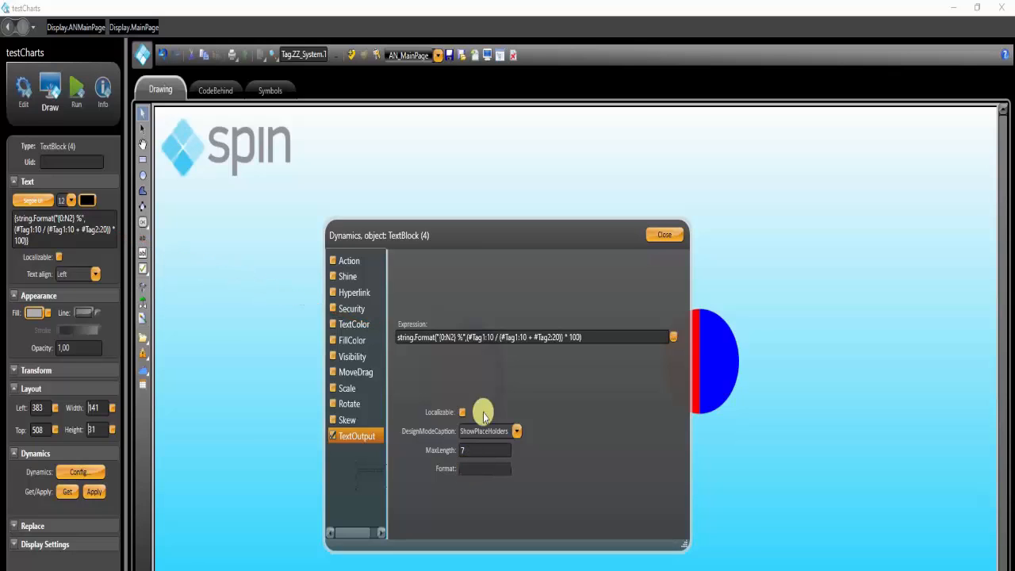
click(667, 238)
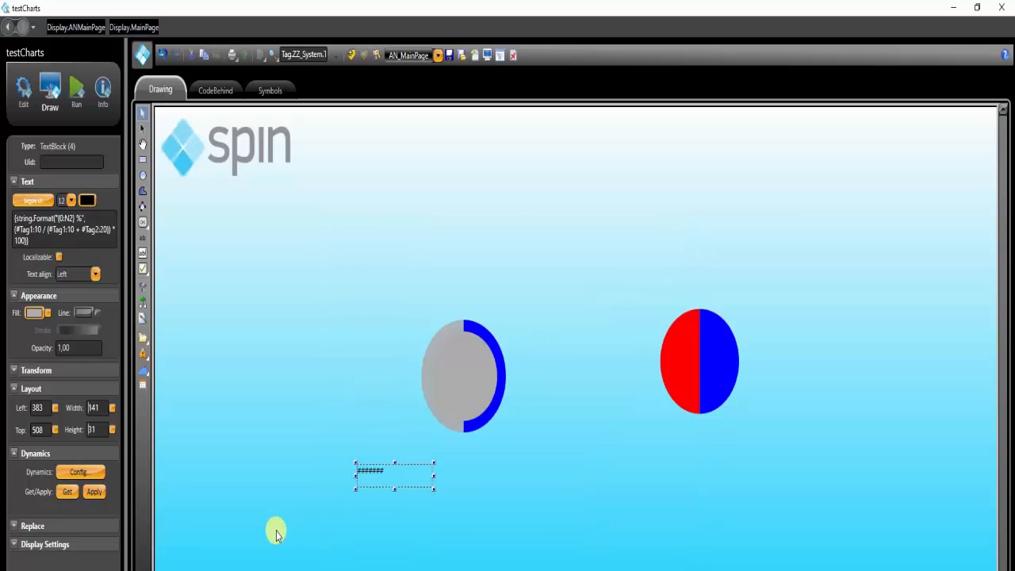
Narrow the text block to about 60 wide and format its text at size 14 with centre alignment
drag(435, 477, 392, 475)
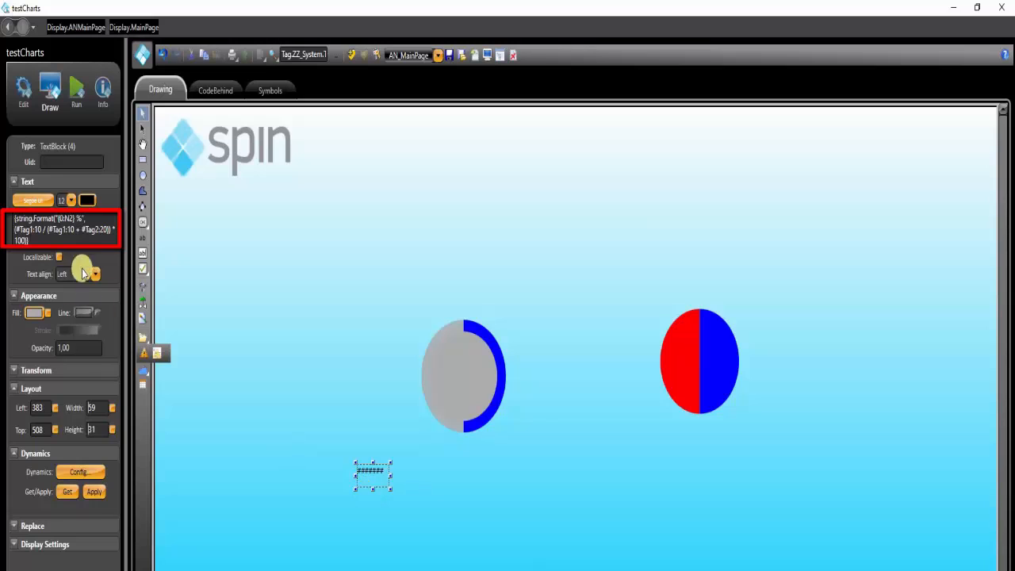
click(71, 201)
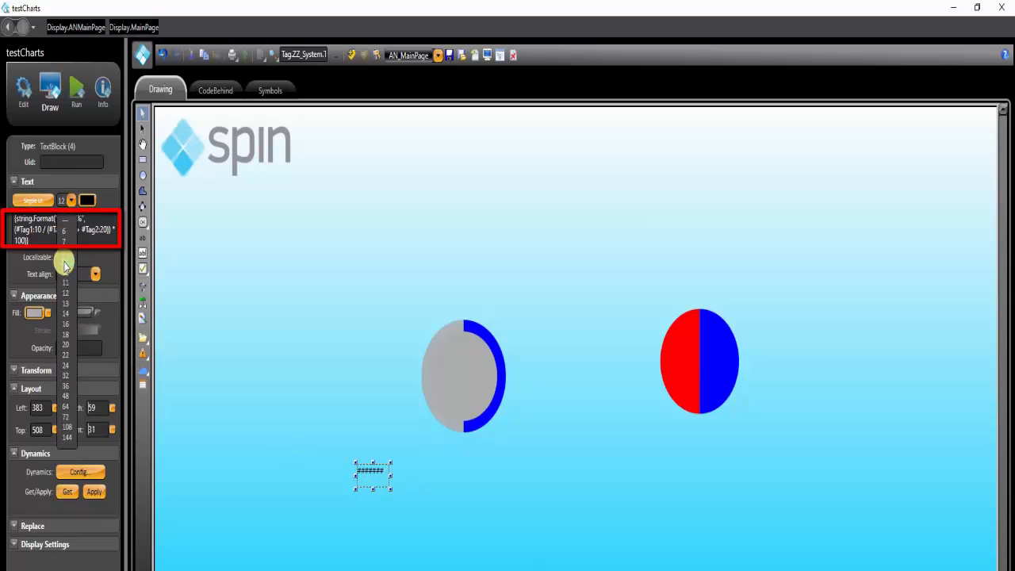
click(65, 315)
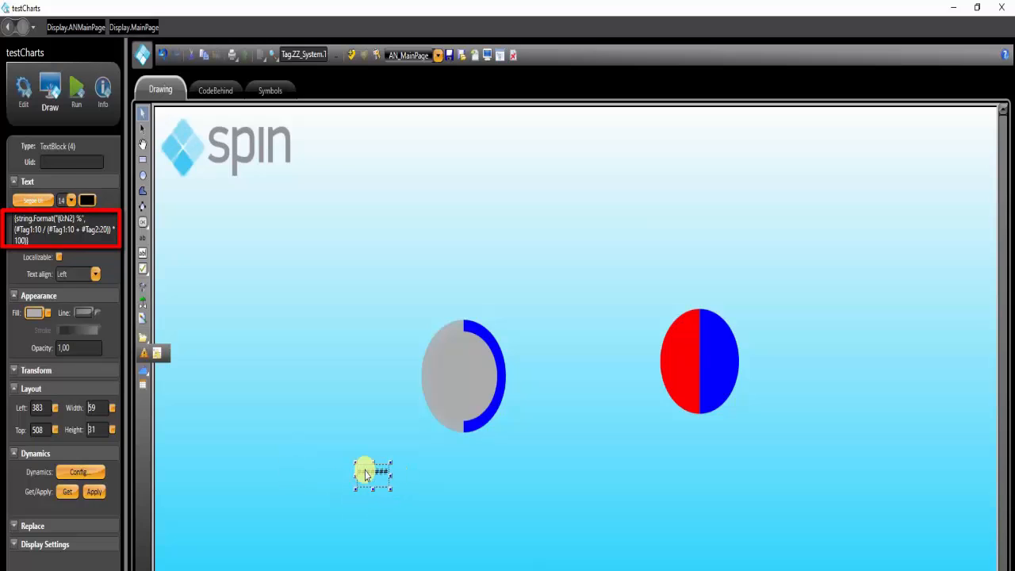
click(363, 432)
click(379, 468)
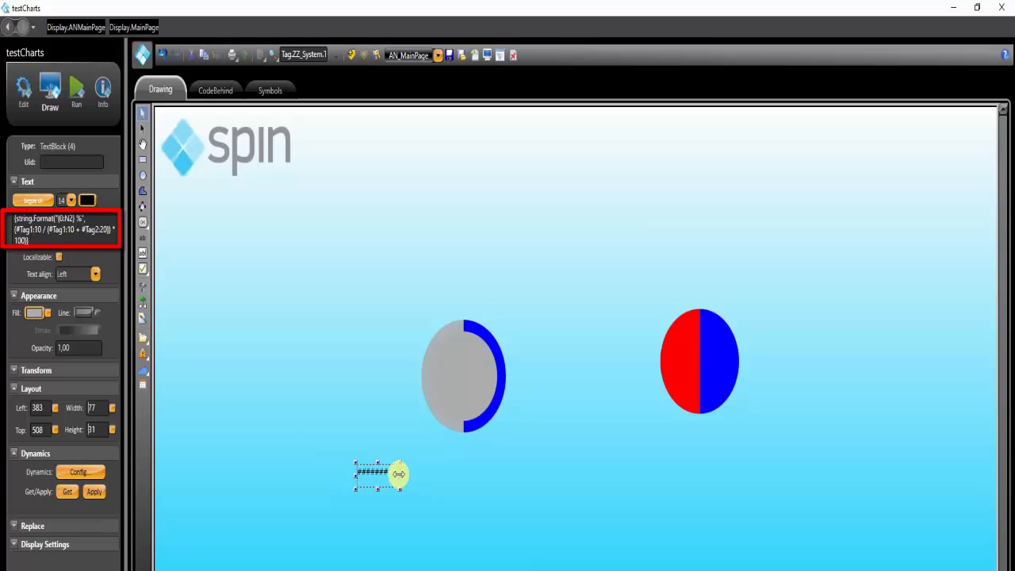
click(81, 279)
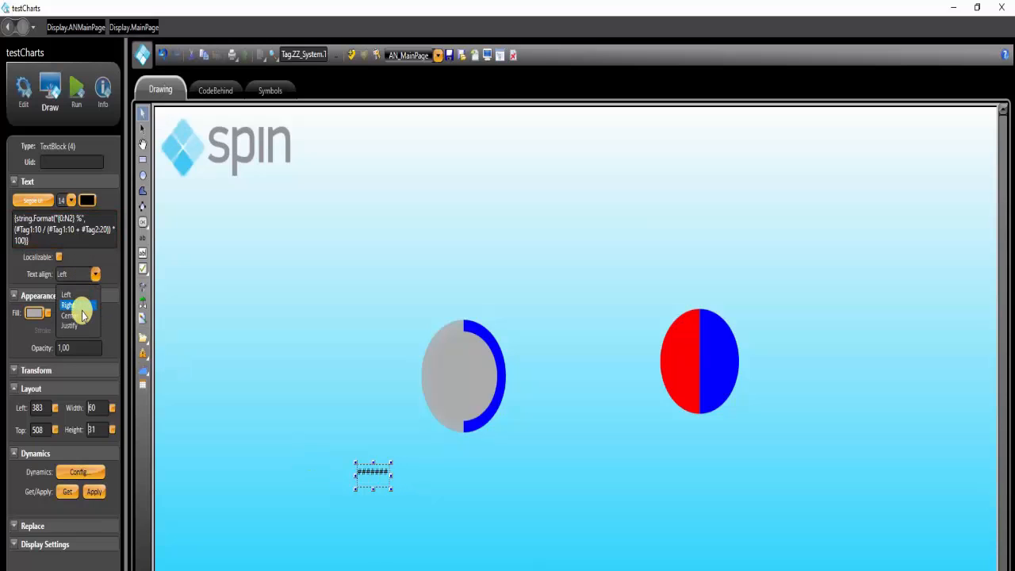
Centre the percentage text block on the grey circle inside the pie chart
drag(365, 487, 402, 461)
ctrl+click(456, 397)
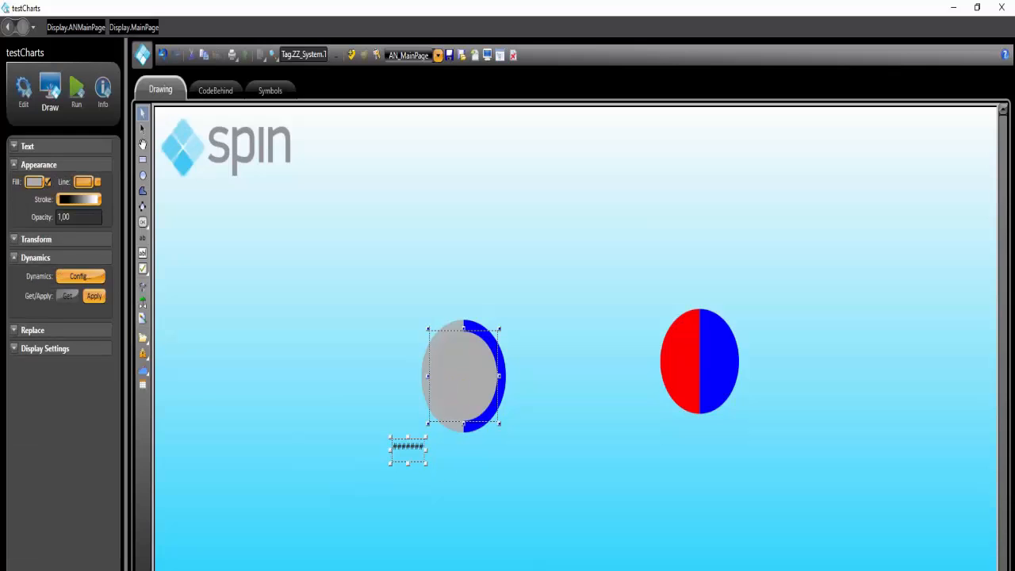
click(380, 569)
click(388, 569)
click(392, 536)
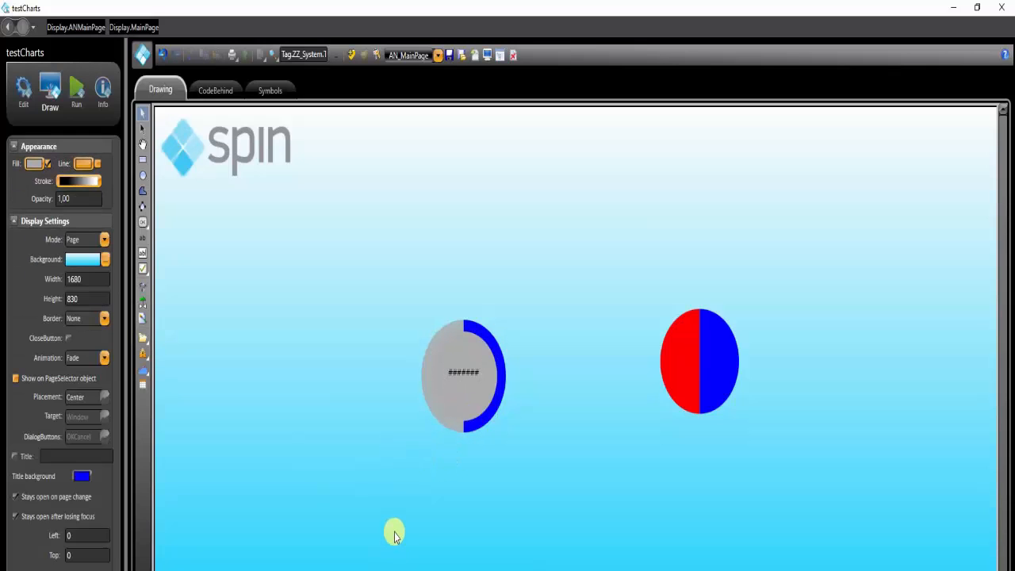
click(450, 366)
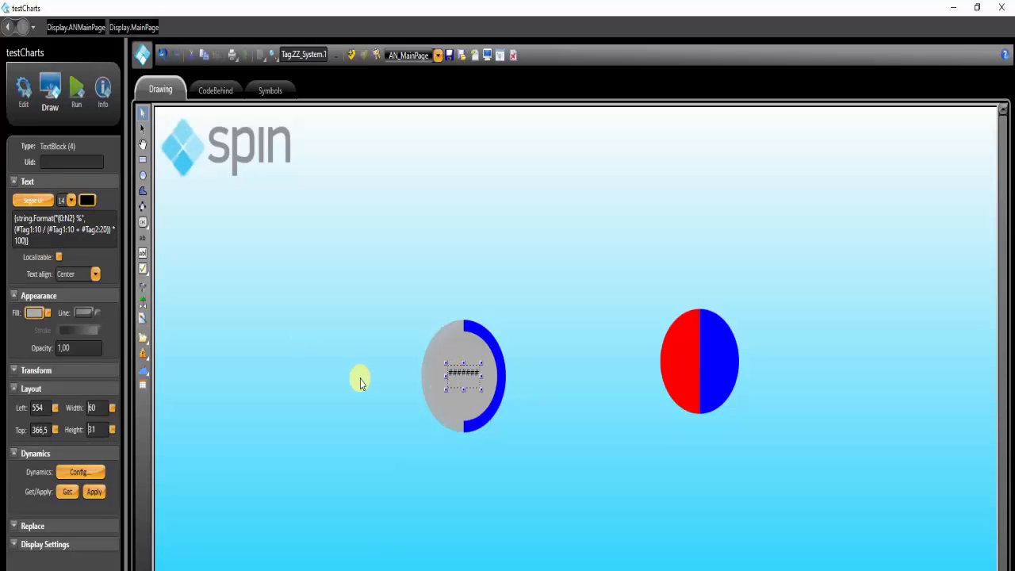
Make a new symbol named AngularGauge in the Gauges folder from the ring chart, its grey circle and the percentage text
drag(370, 289, 519, 434)
right_click(466, 409)
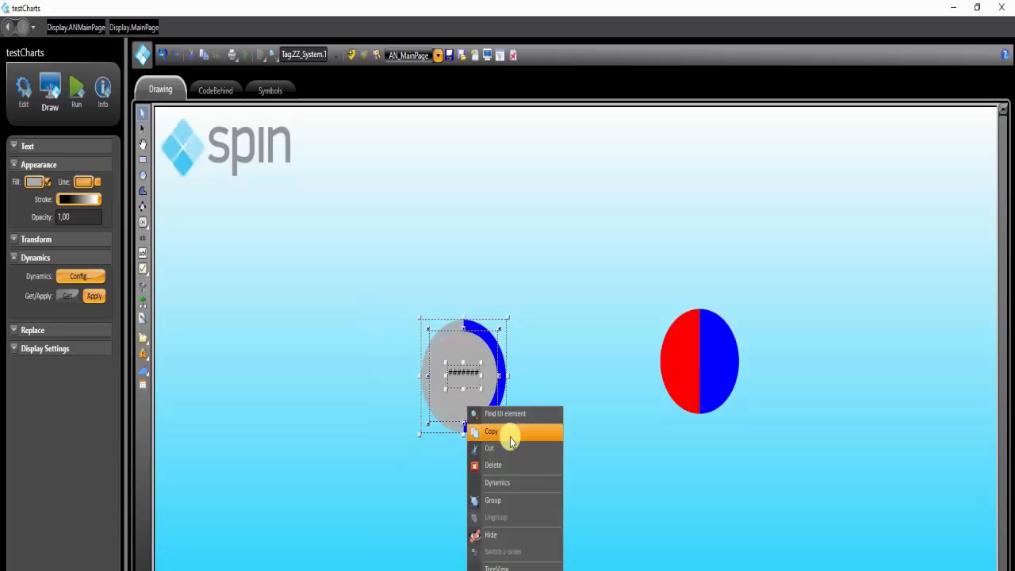
click(499, 563)
double_click(485, 337)
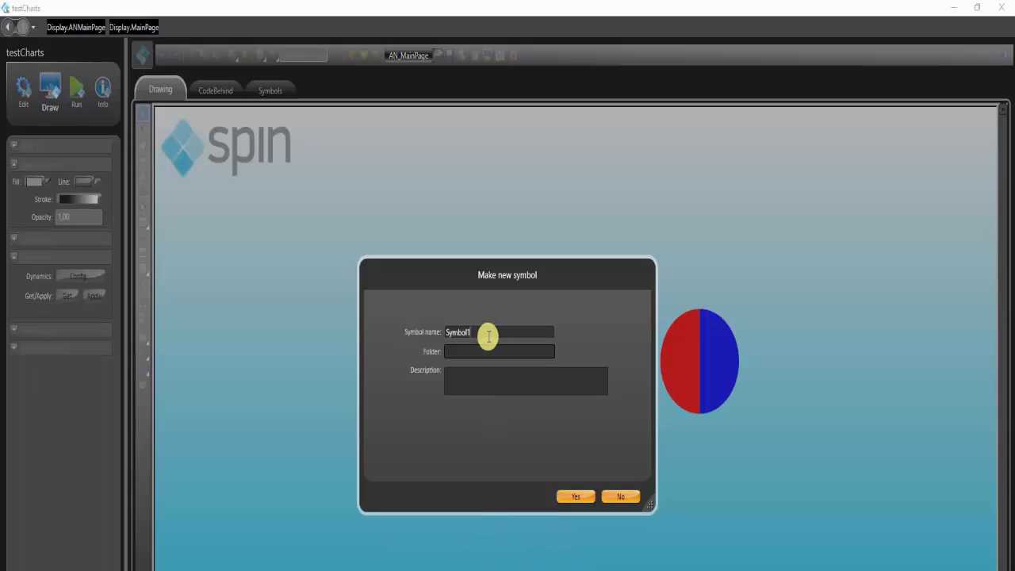
text(AngularGauge)
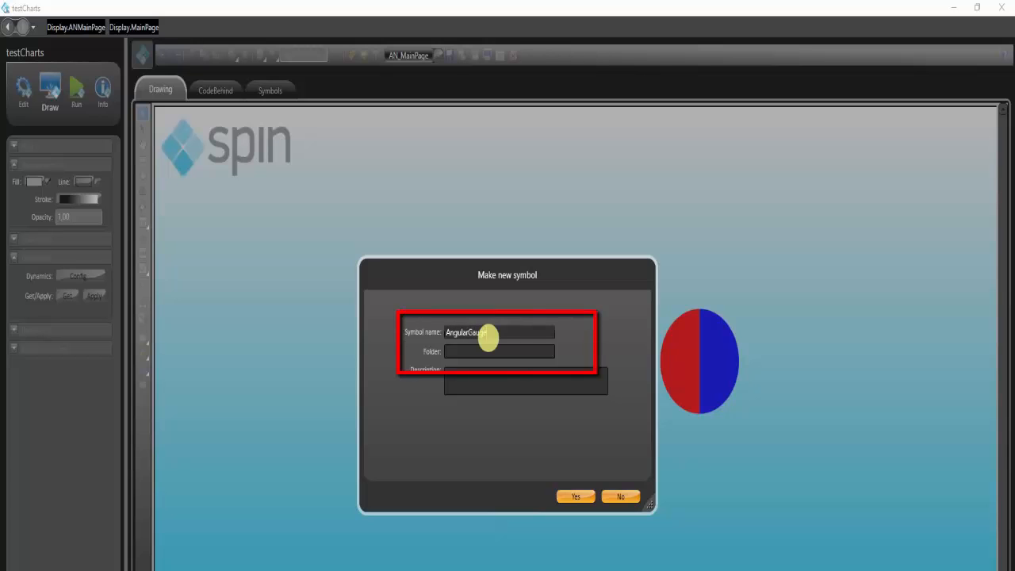
click(459, 352)
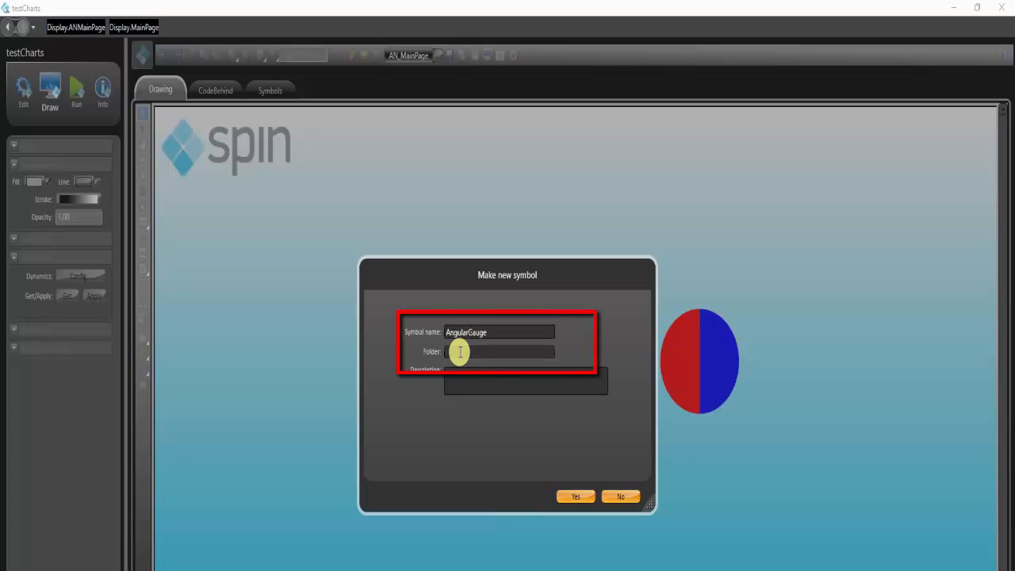
text(Gauges)
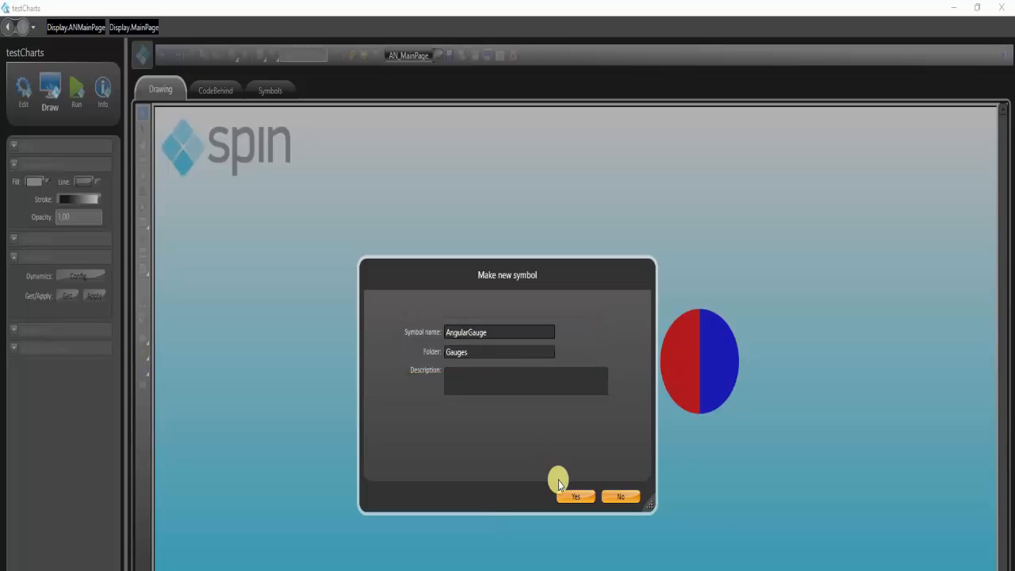
click(575, 498)
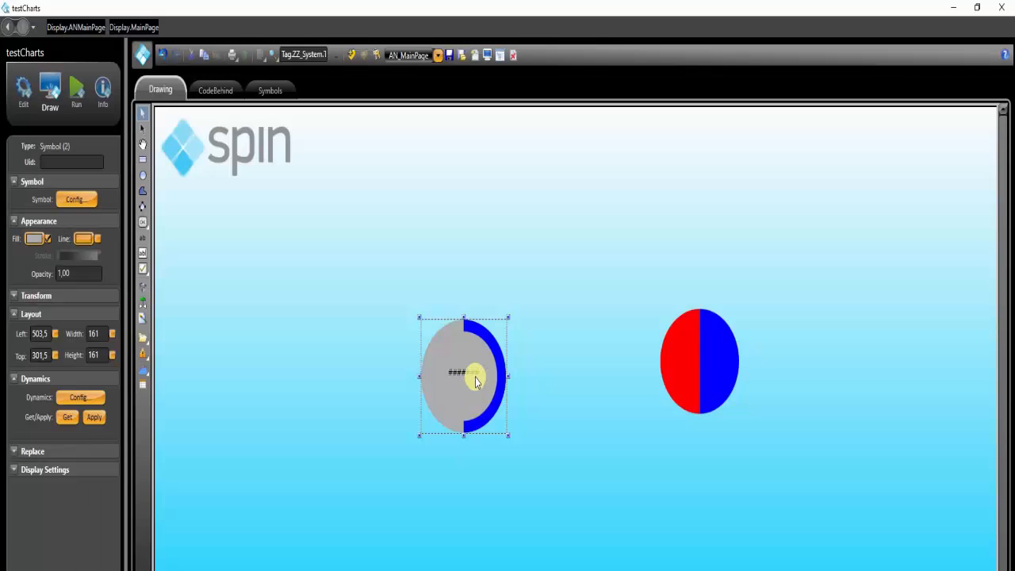
Move the gauge symbol away from the red and blue pie chart and add a text block reading Tag1 above it
drag(475, 382, 412, 424)
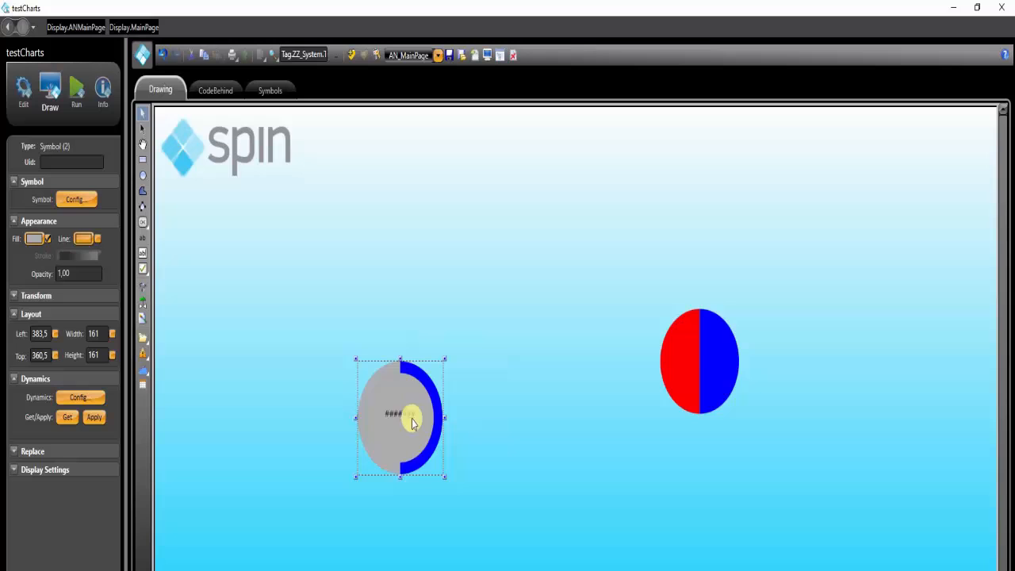
click(143, 239)
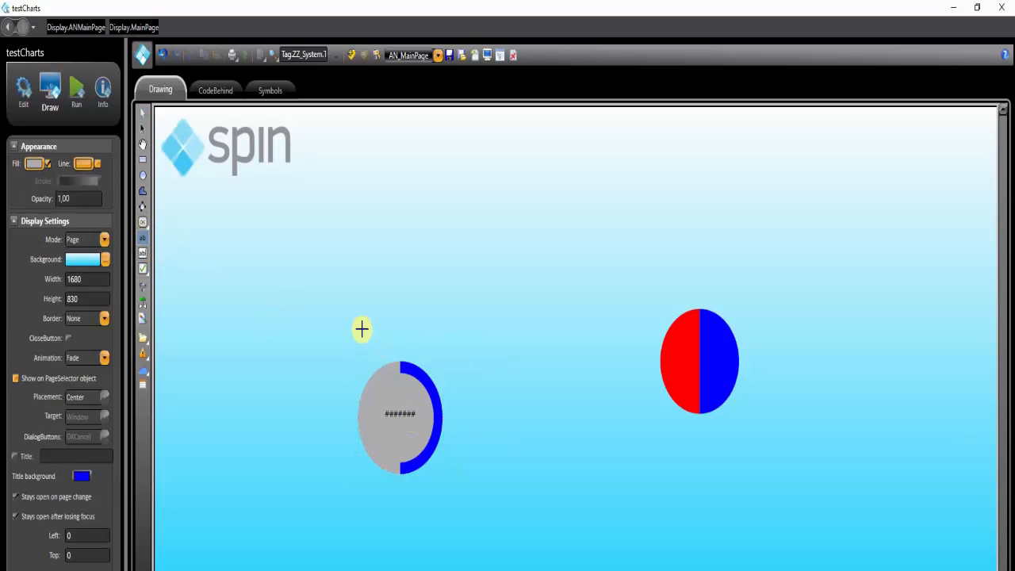
drag(360, 328, 438, 349)
double_click(45, 238)
text(Tag)
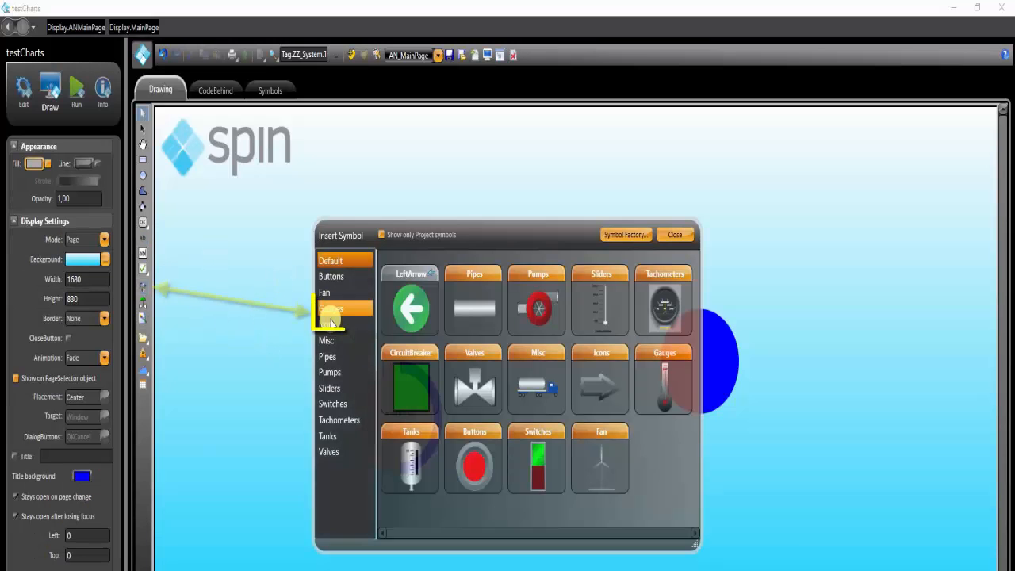
Insert the AngularGauge symbol from the Gauges category and place this second gauge beside the first one
click(333, 313)
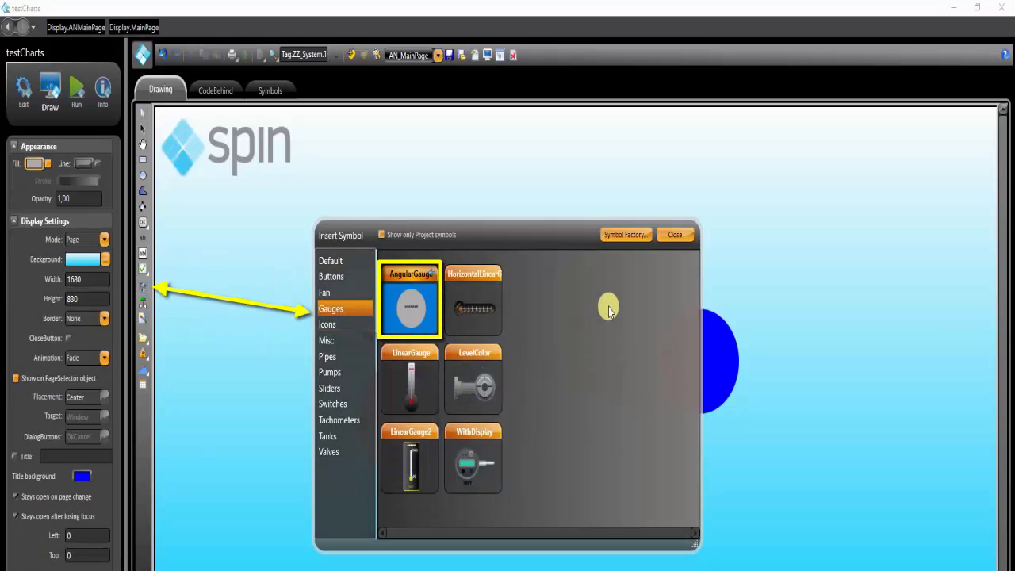
click(782, 290)
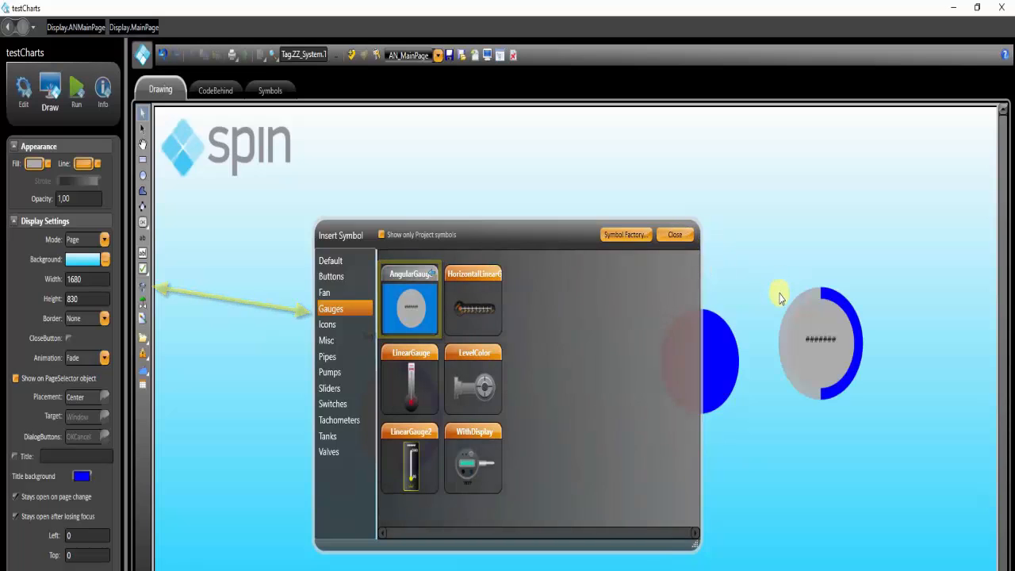
click(683, 237)
drag(835, 331, 529, 415)
Copy the Tag1 label, place the duplicate above the second gauge and change its text to Tag2
click(363, 339)
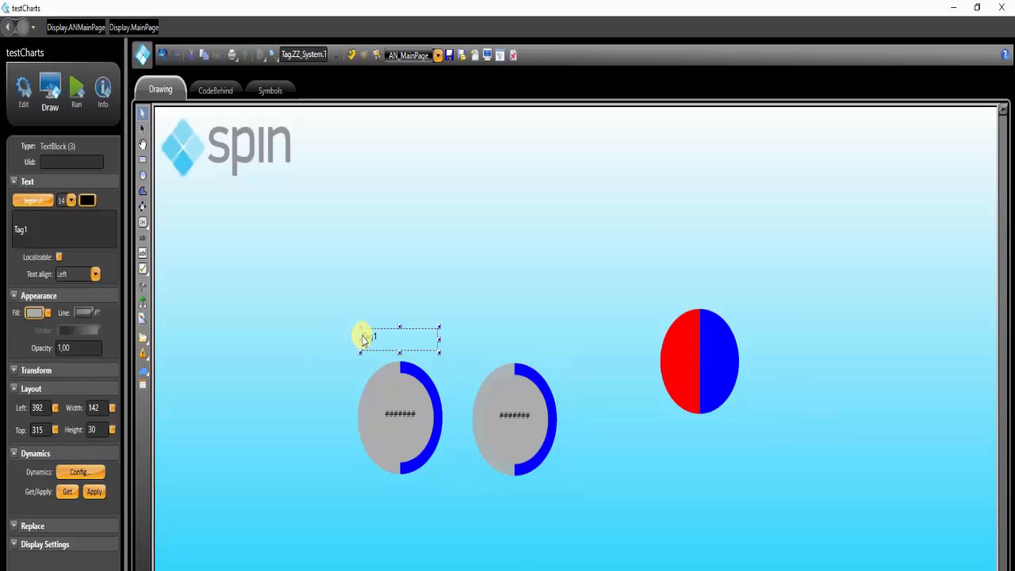
click(480, 316)
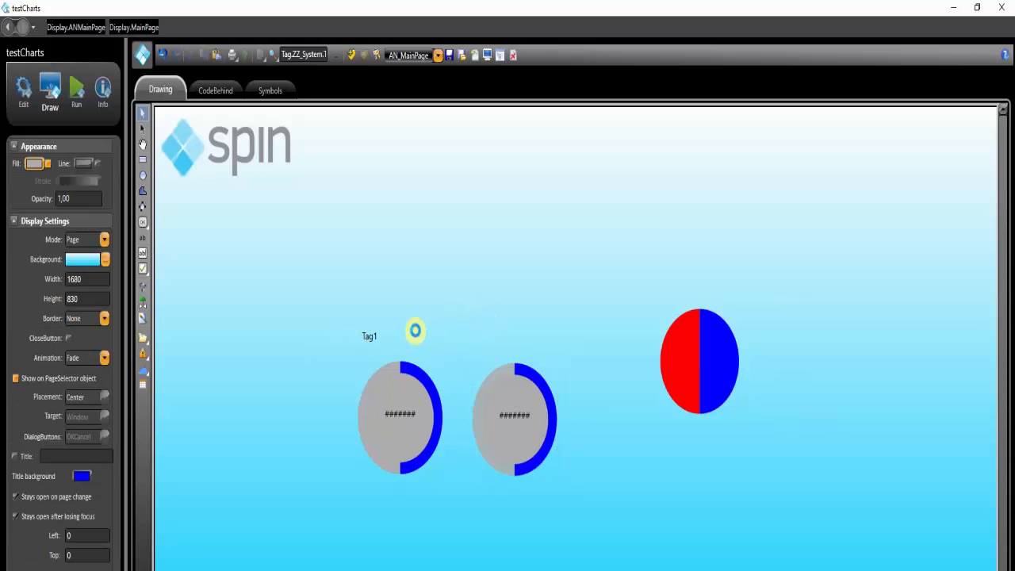
key(ctrl+v)
drag(404, 343, 528, 345)
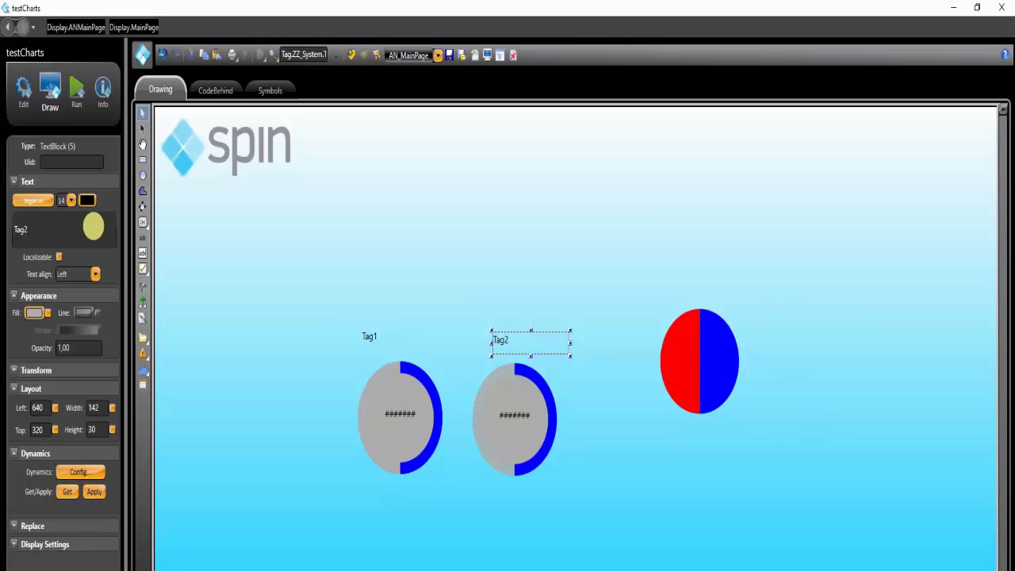
Configure the first gauge symbol with Tag1 set to Tag.tagMeasure1 and Tag2 set to Tag.tagMeasure2
click(400, 418)
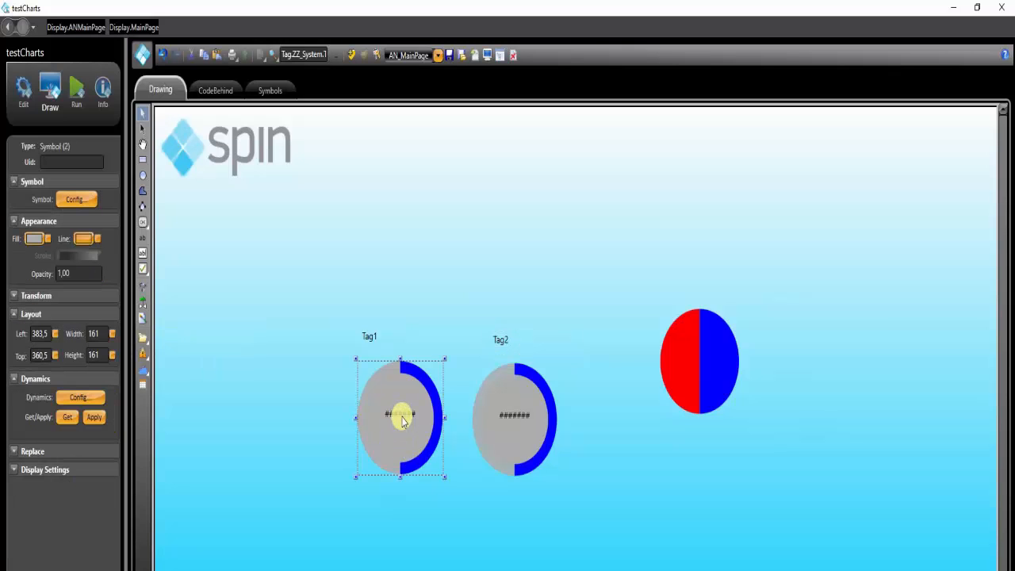
double_click(403, 418)
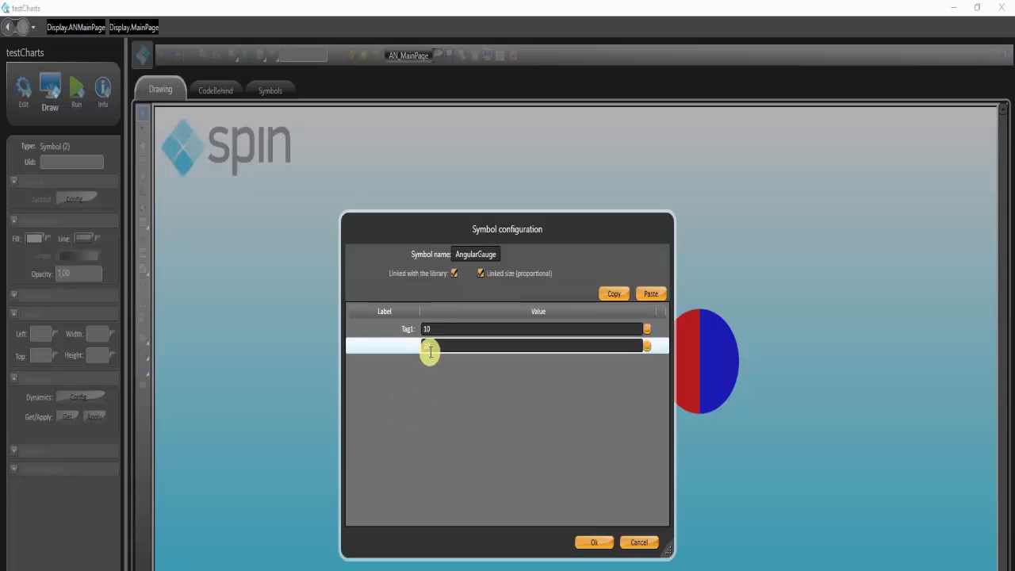
click(442, 331)
text(Tag.tagMeasure1)
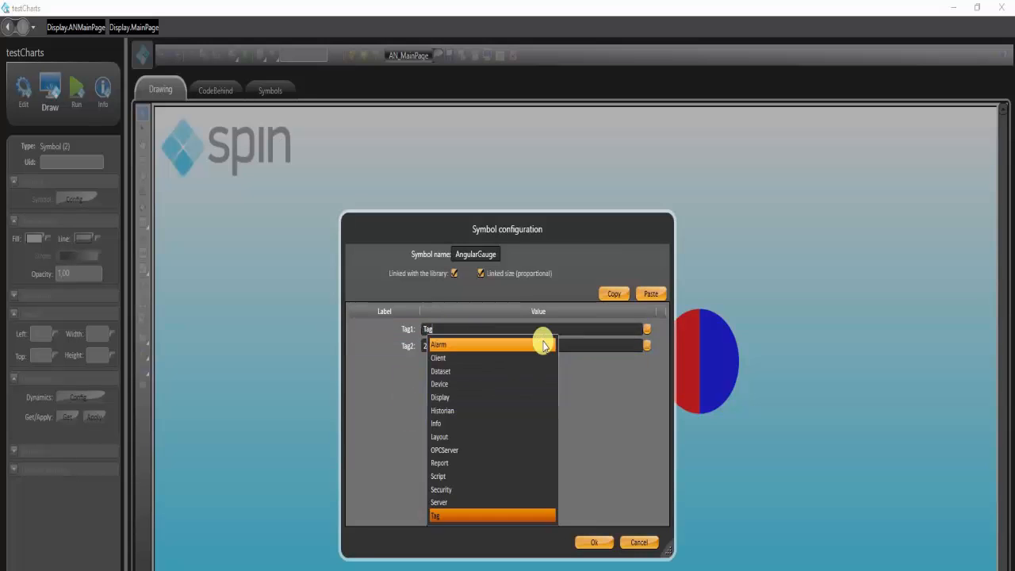
key(Return)
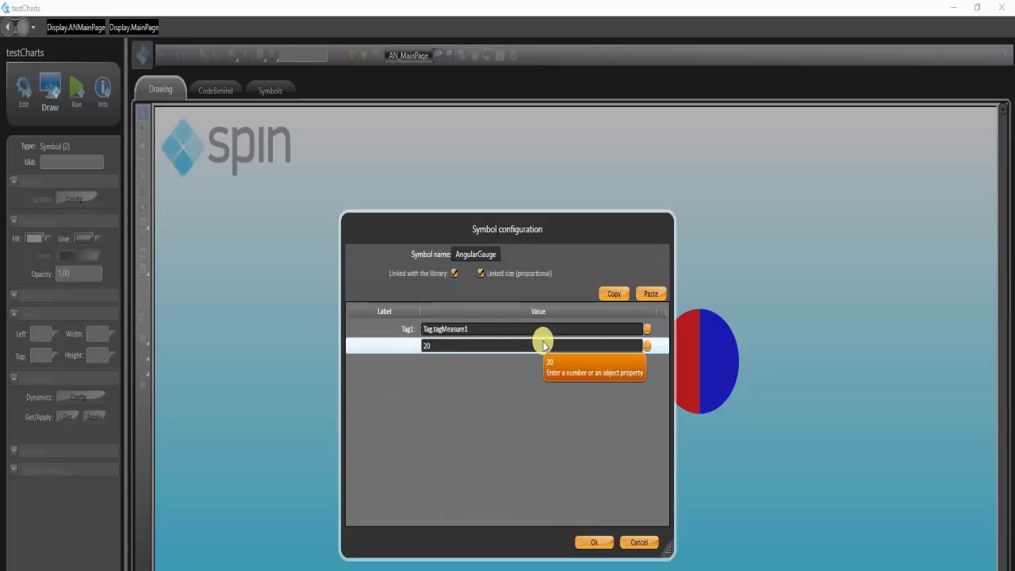
click(507, 347)
text(Tag.ta)
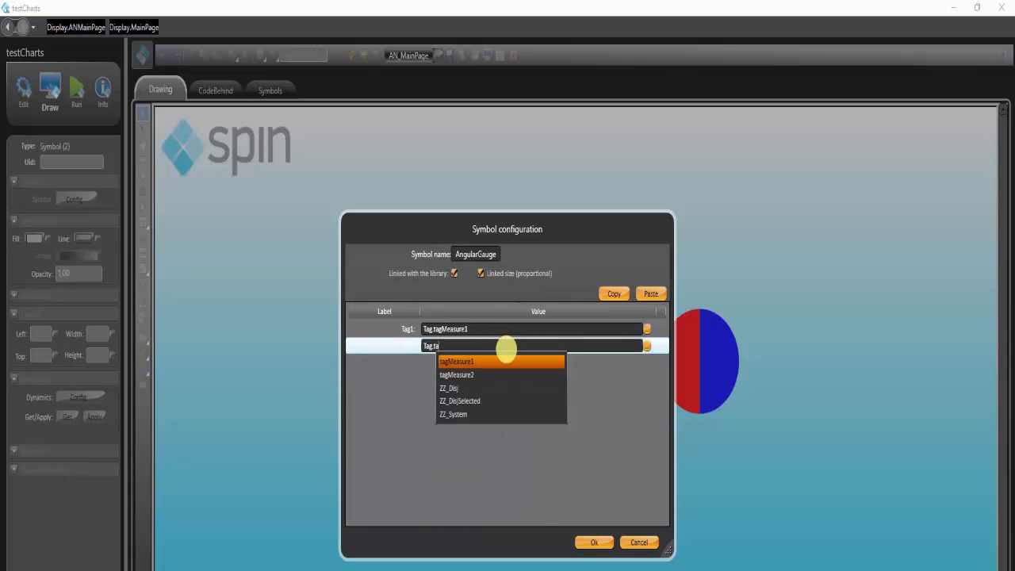
key(Down)
key(Return)
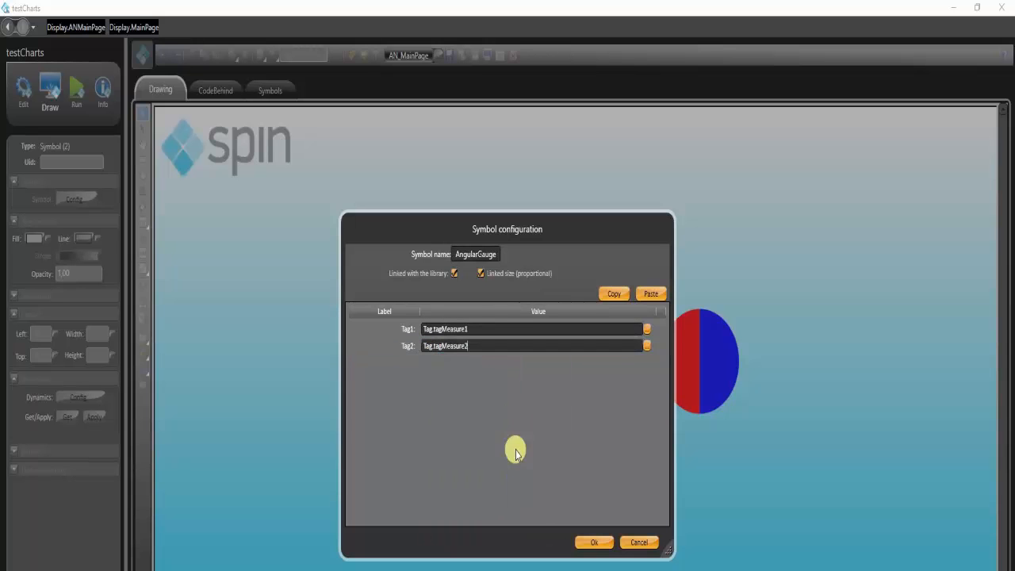
click(579, 542)
Configure the second gauge symbol with Tag1 set to Tag.tagMeasure2 and Tag2 set to Tag.tagMeasure1
double_click(512, 401)
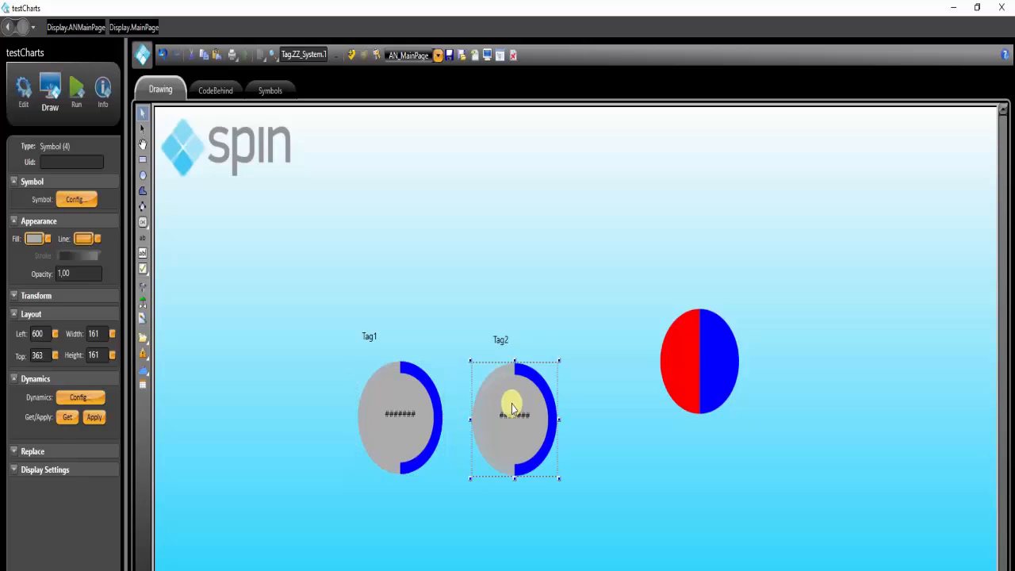
click(470, 327)
double_click(470, 328)
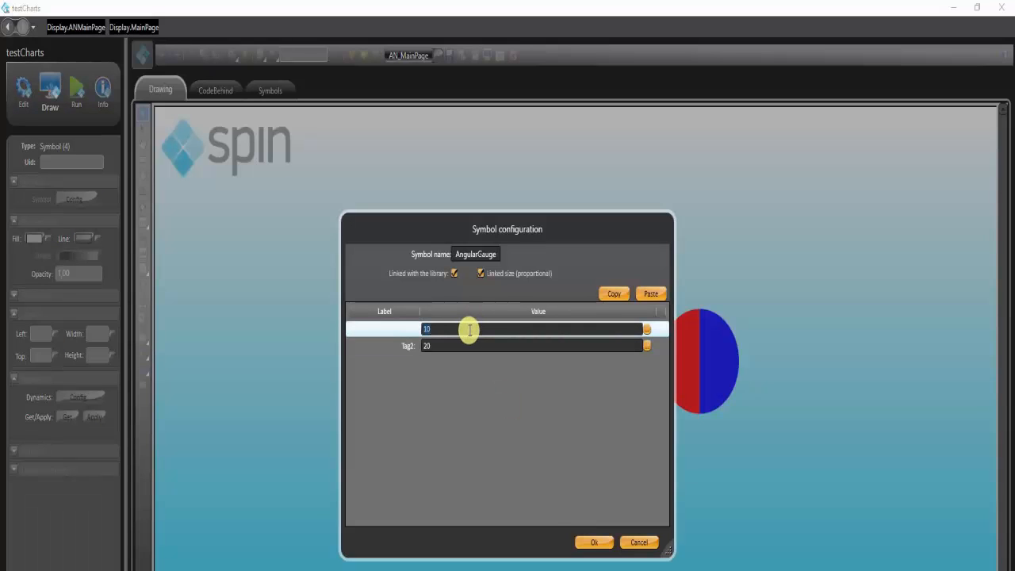
text(Tag.ta)
key(Down)
key(Return)
click(457, 349)
double_click(458, 344)
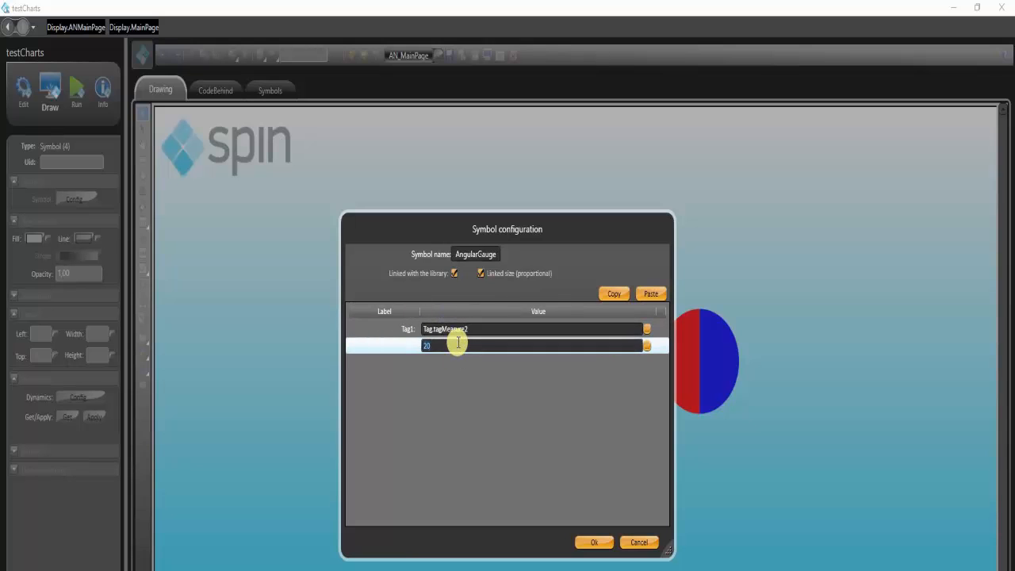
text(Tag.ta)
key(Down)
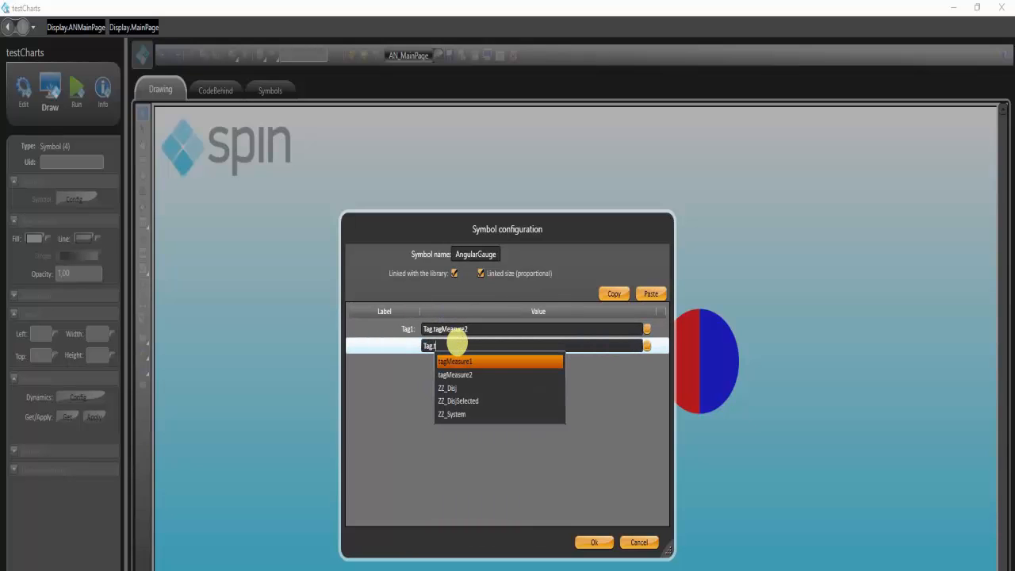
key(Return)
click(522, 332)
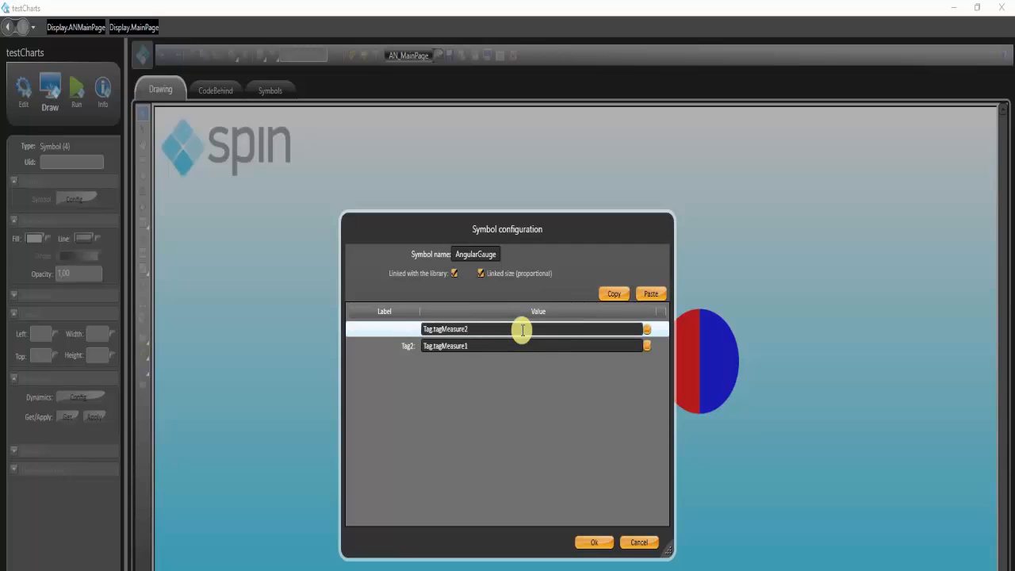
click(594, 542)
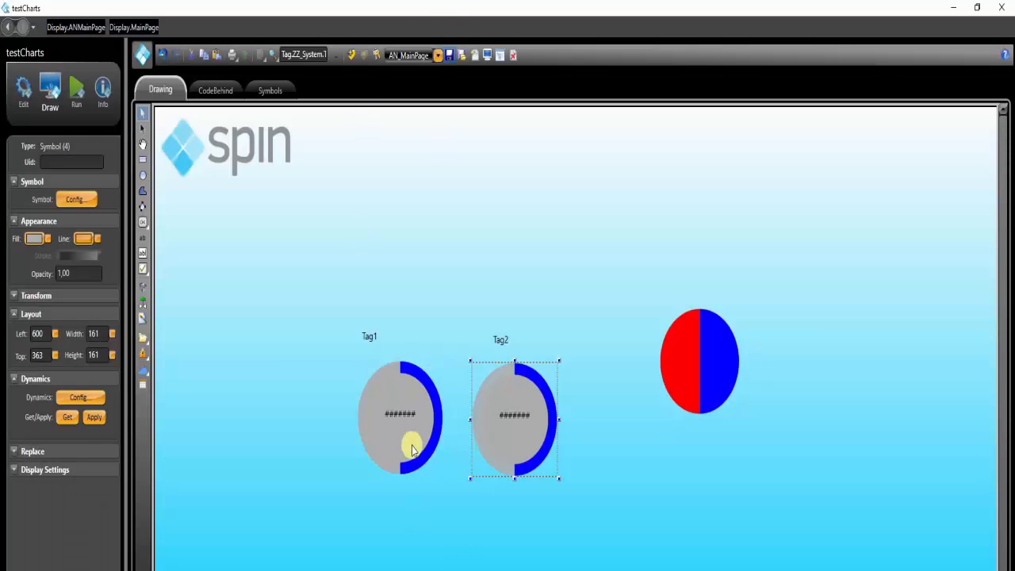
Disable the Alarms, Datasets and Historian modules in the startup settings and run the project startup
click(78, 89)
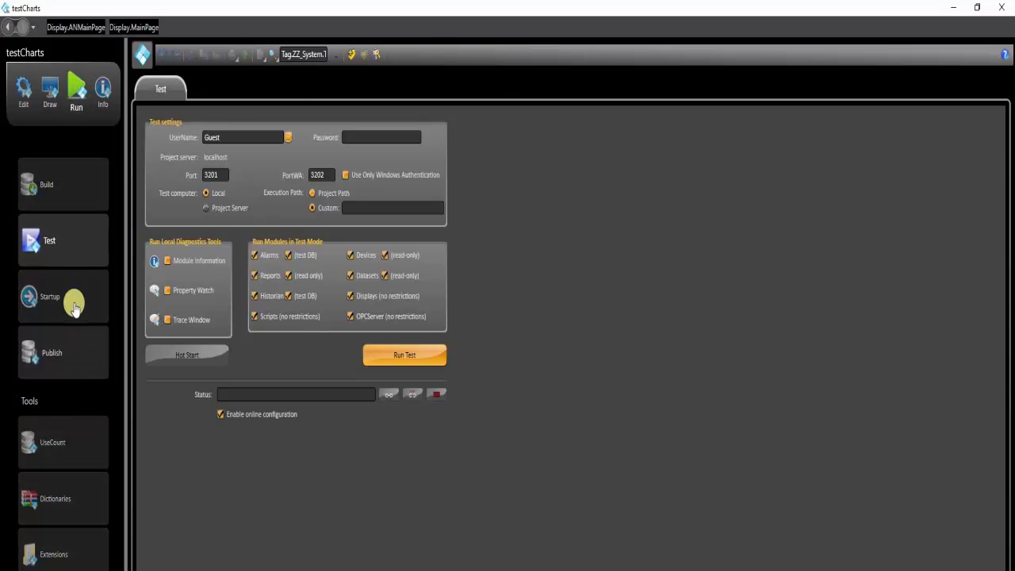
click(70, 298)
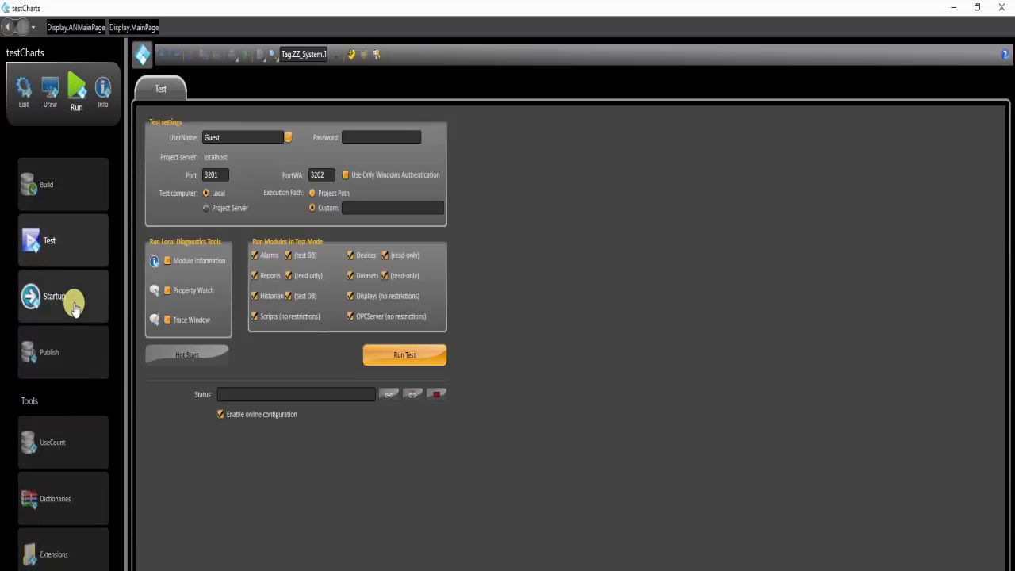
click(294, 254)
click(295, 270)
click(354, 270)
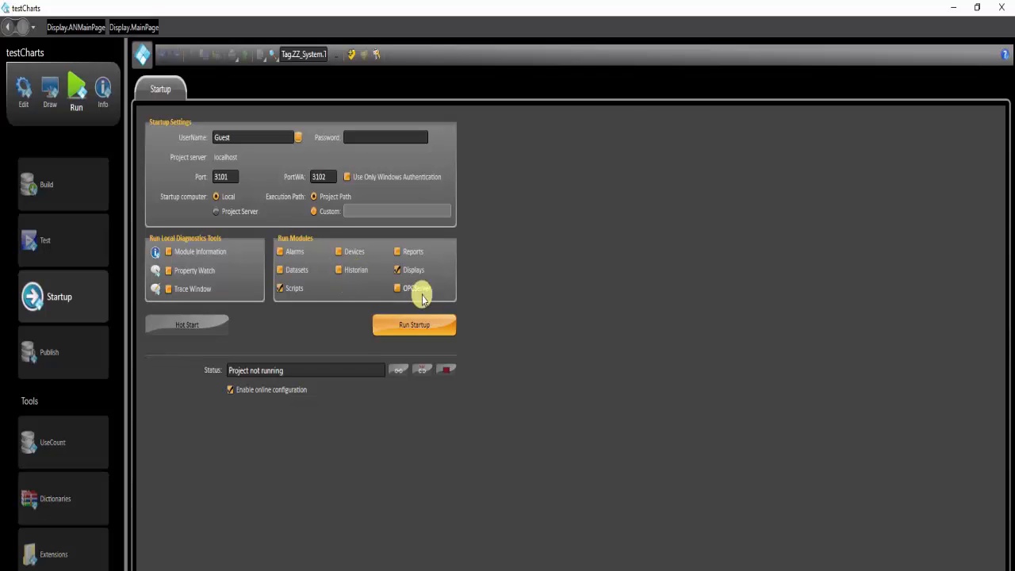
click(436, 322)
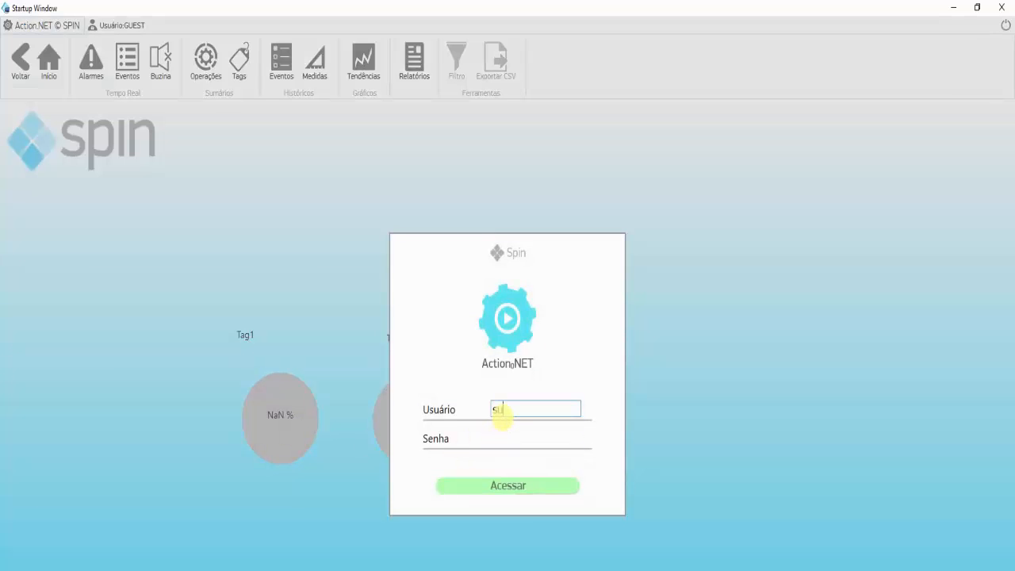
Log in to the running project and bring up the Property Watch window, moved clear of the two gauges
click(514, 493)
key(alt+Tab)
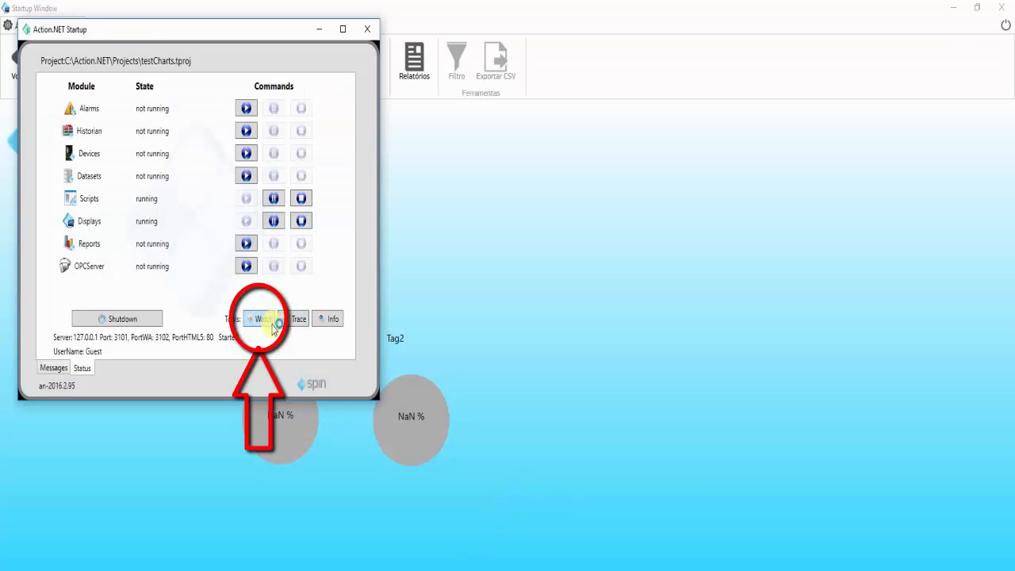
click(314, 30)
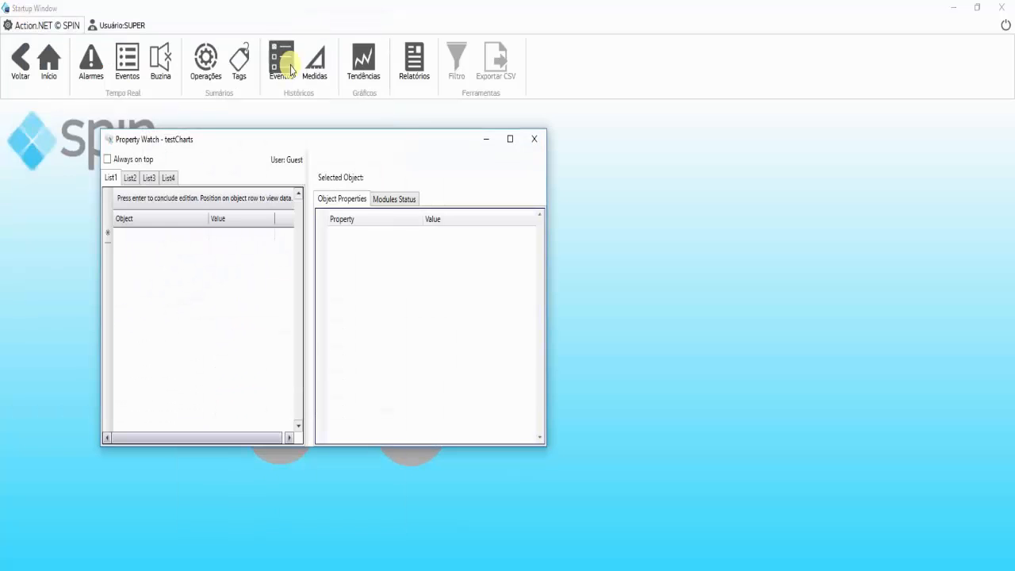
drag(310, 140, 736, 25)
Add Tag.tagMeasure1 as a watched object in List1 of Property Watch
click(595, 116)
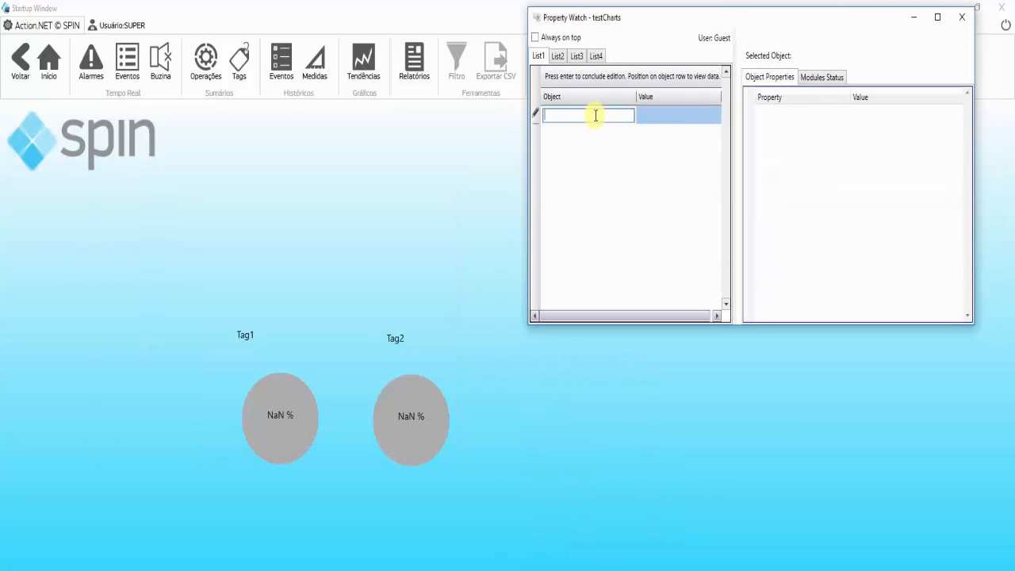
text(Tag.tagMeasure1)
key(Return)
Add Tag.tagMeasure2 as the second watched object in List1 of Property Watch
click(596, 115)
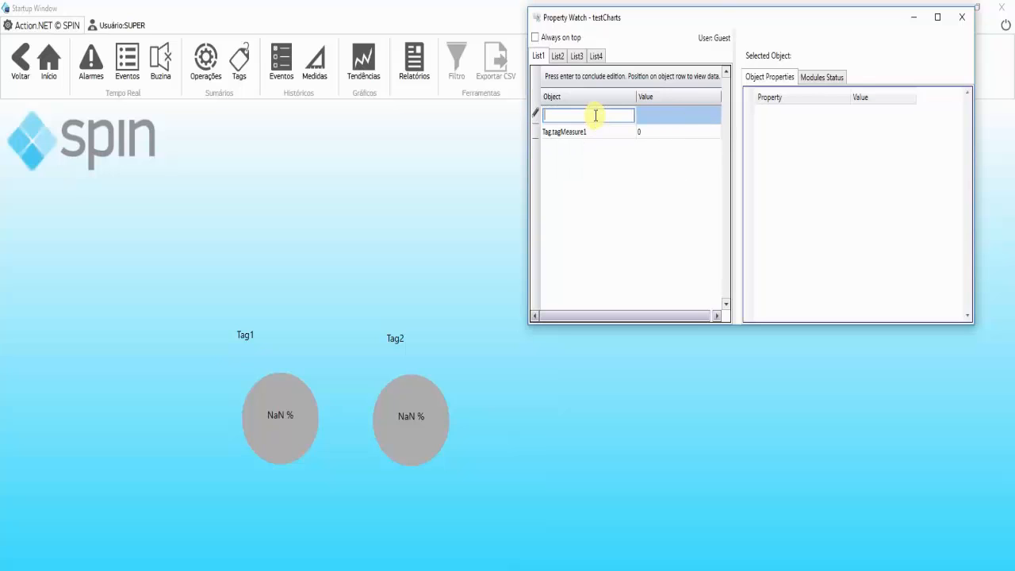
text(Tag.tag)
key(Down)
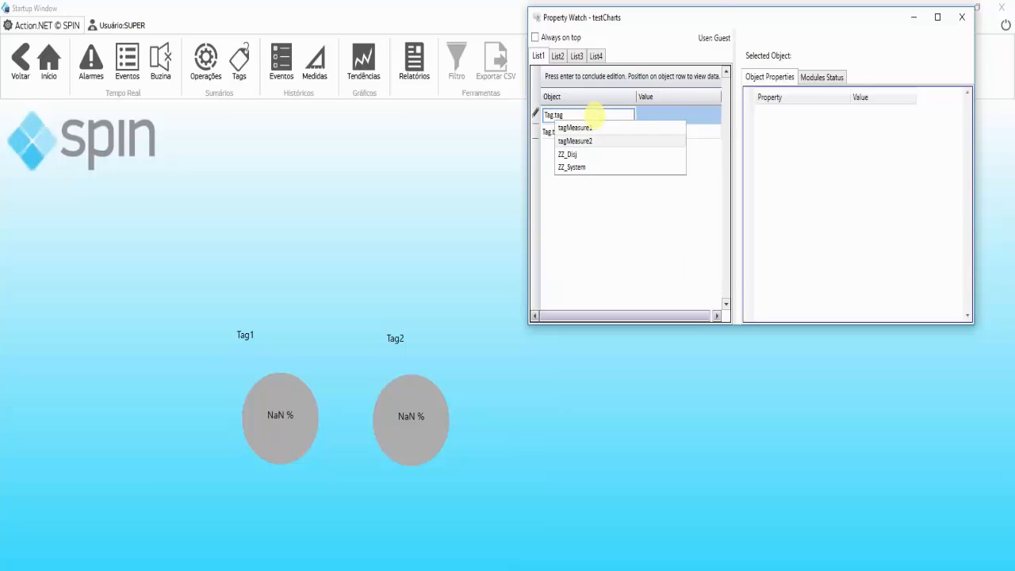
key(Return)
key(Return)
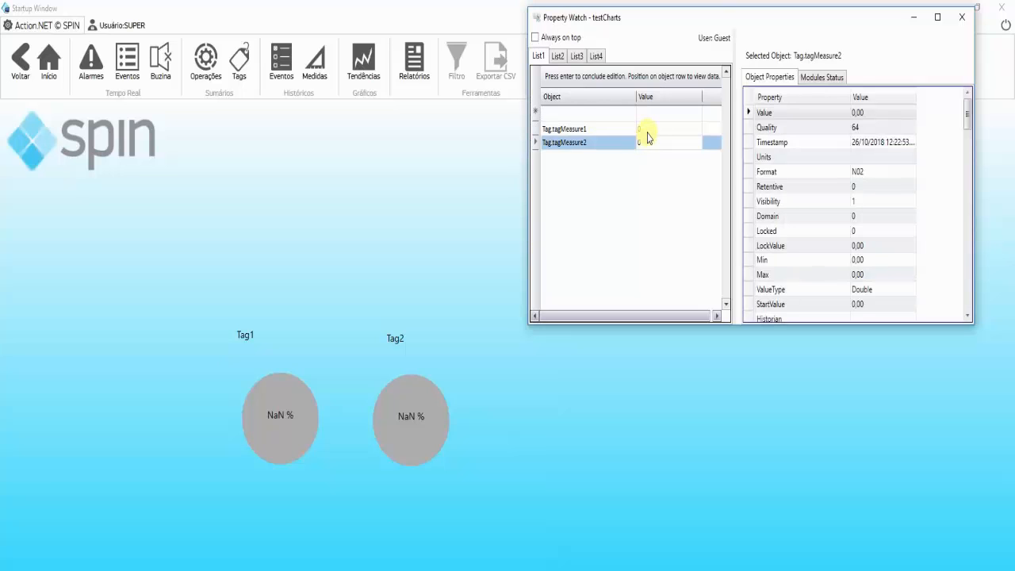
Set the watched value of Tag.tagMeasure1 to 10 and that of Tag.tagMeasure2 to 50
click(646, 131)
text(10)
key(Return)
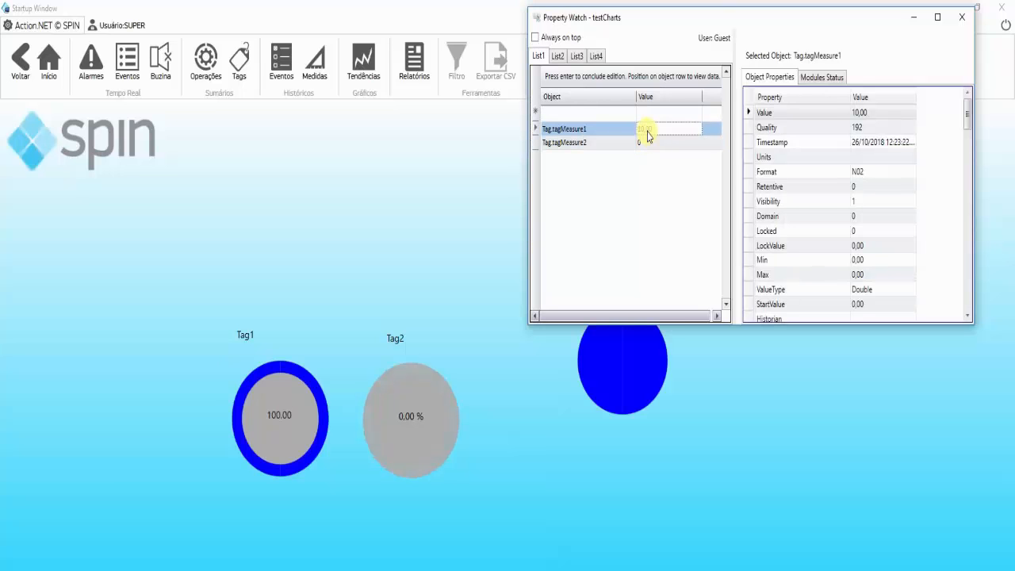
click(670, 143)
text(5)
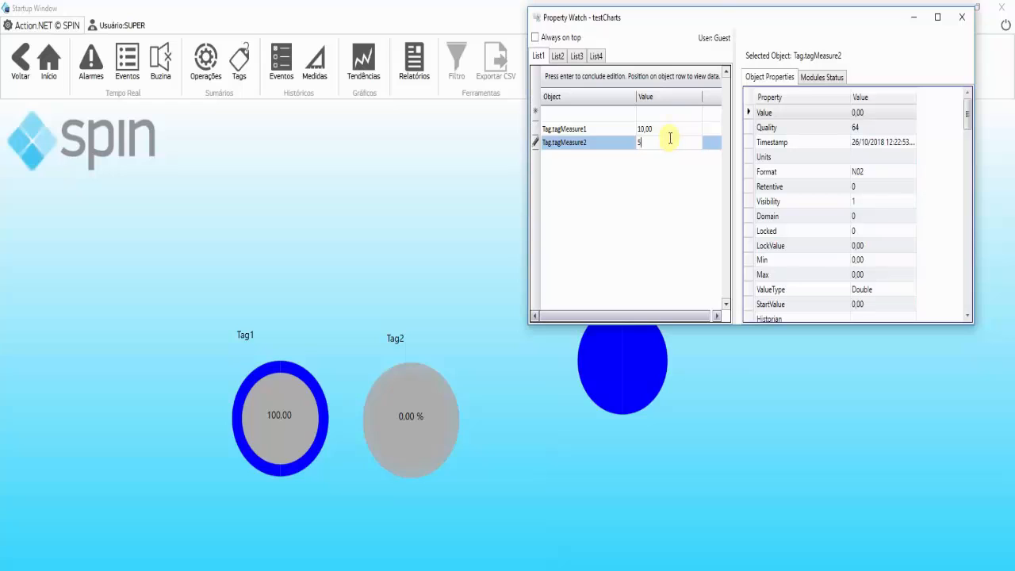
text(0)
key(Return)
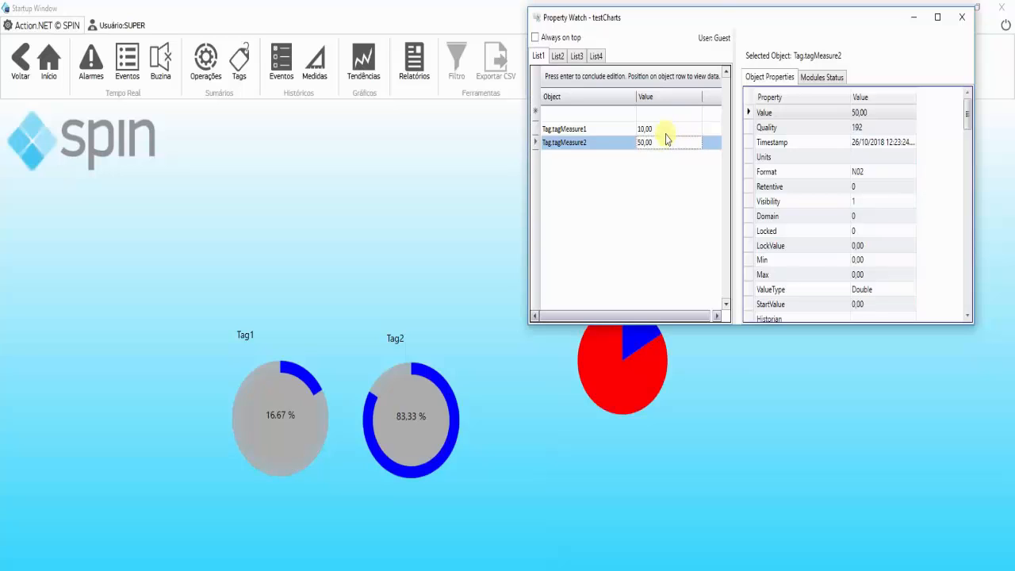
Change the watched value of Tag.tagMeasure1 to 23 and open the value of Tag.tagMeasure2 for editing
click(664, 130)
text(23)
key(Return)
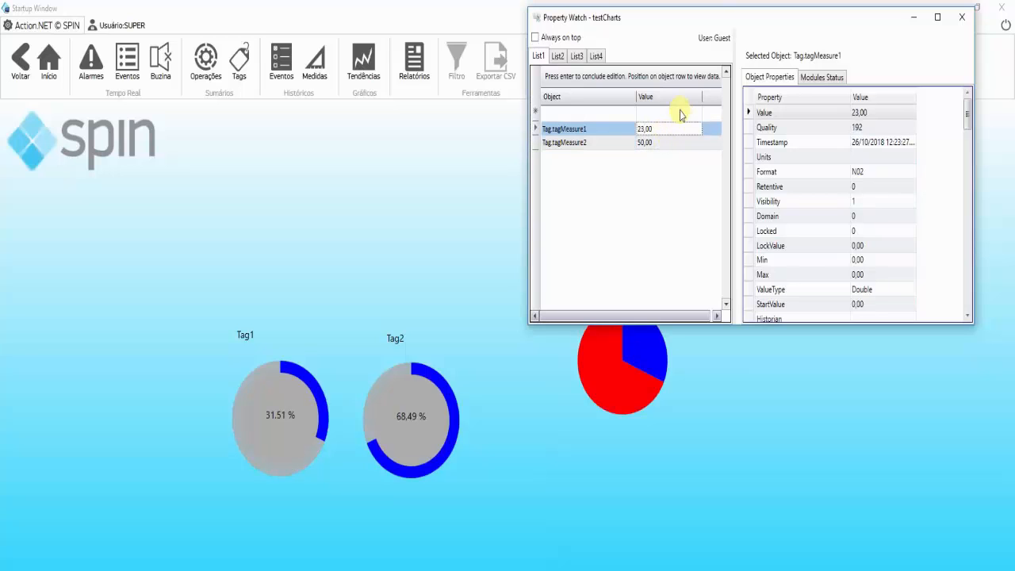
click(675, 145)
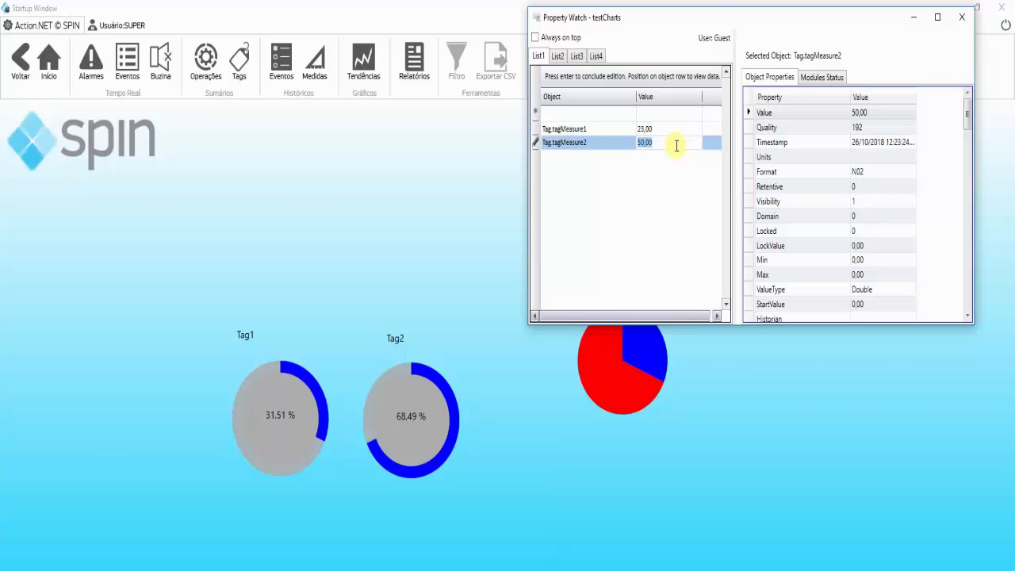